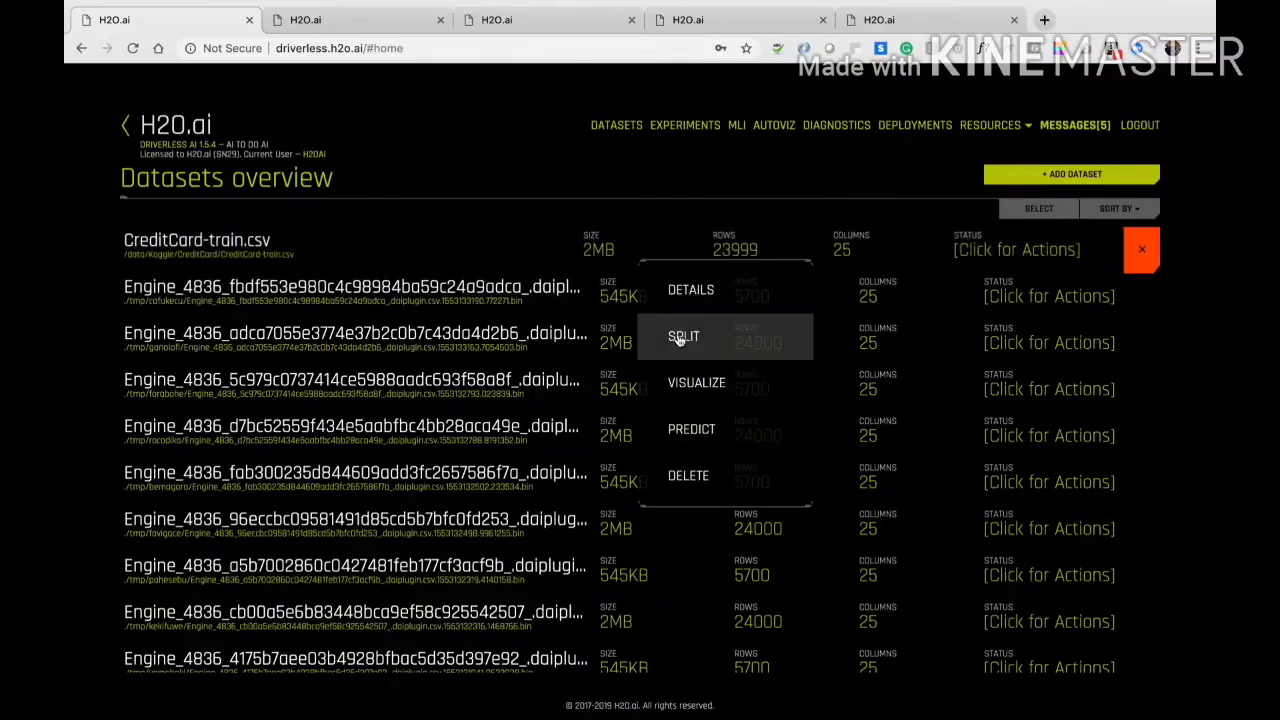
Split the CreditCard-train.csv dataset into cc_1 and cc_2 with a split ratio of about 0.81.
left_click(686, 337)
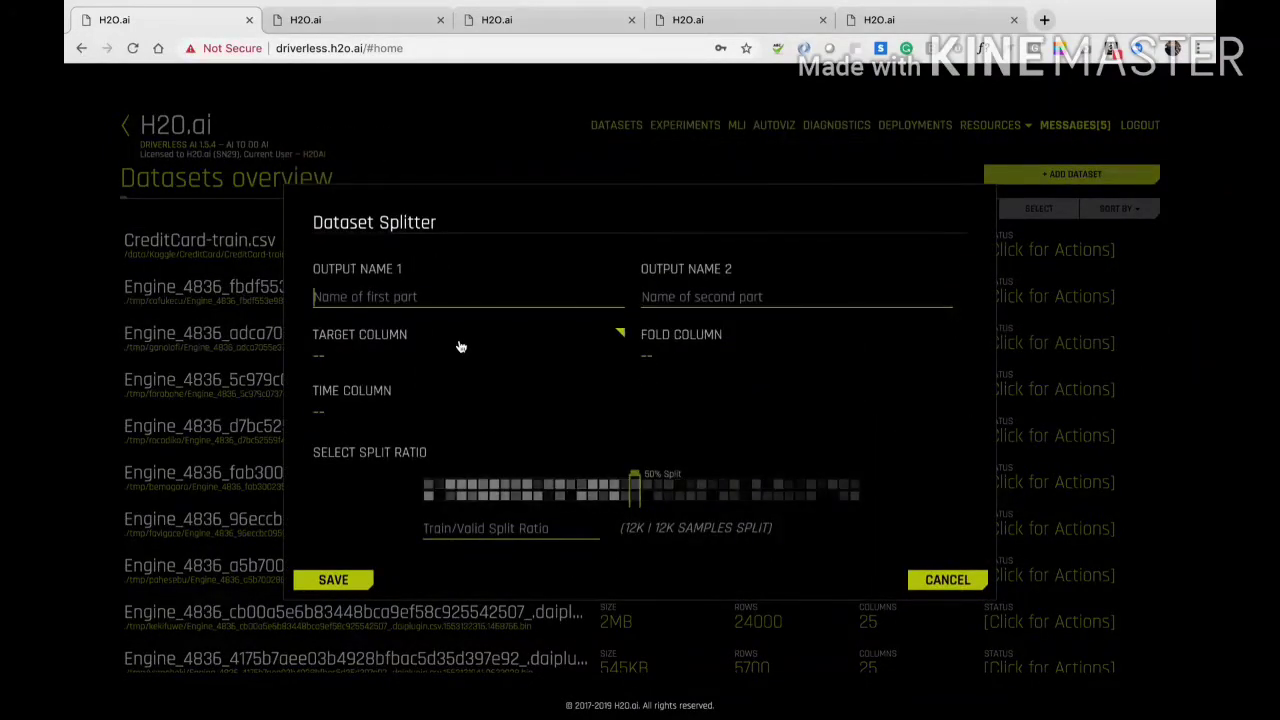
type("cc_1")
key("Tab")
type("cc_2")
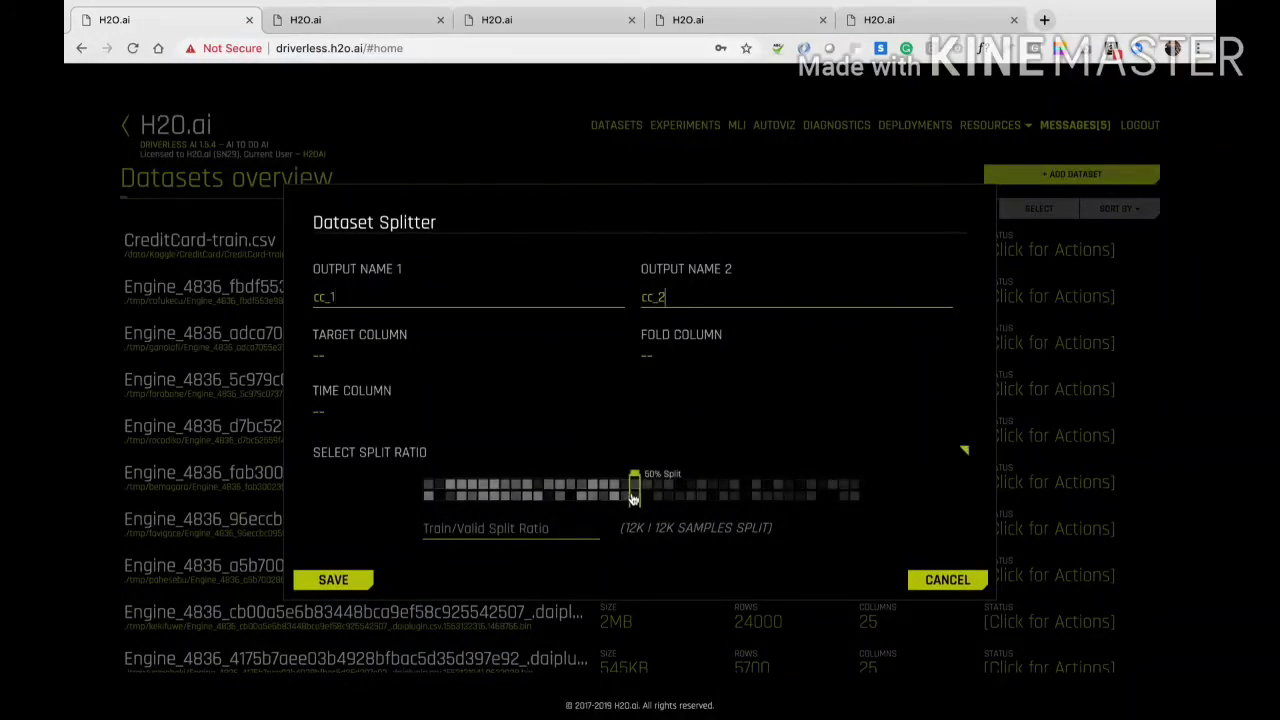
left_click_drag(633, 496, 780, 503)
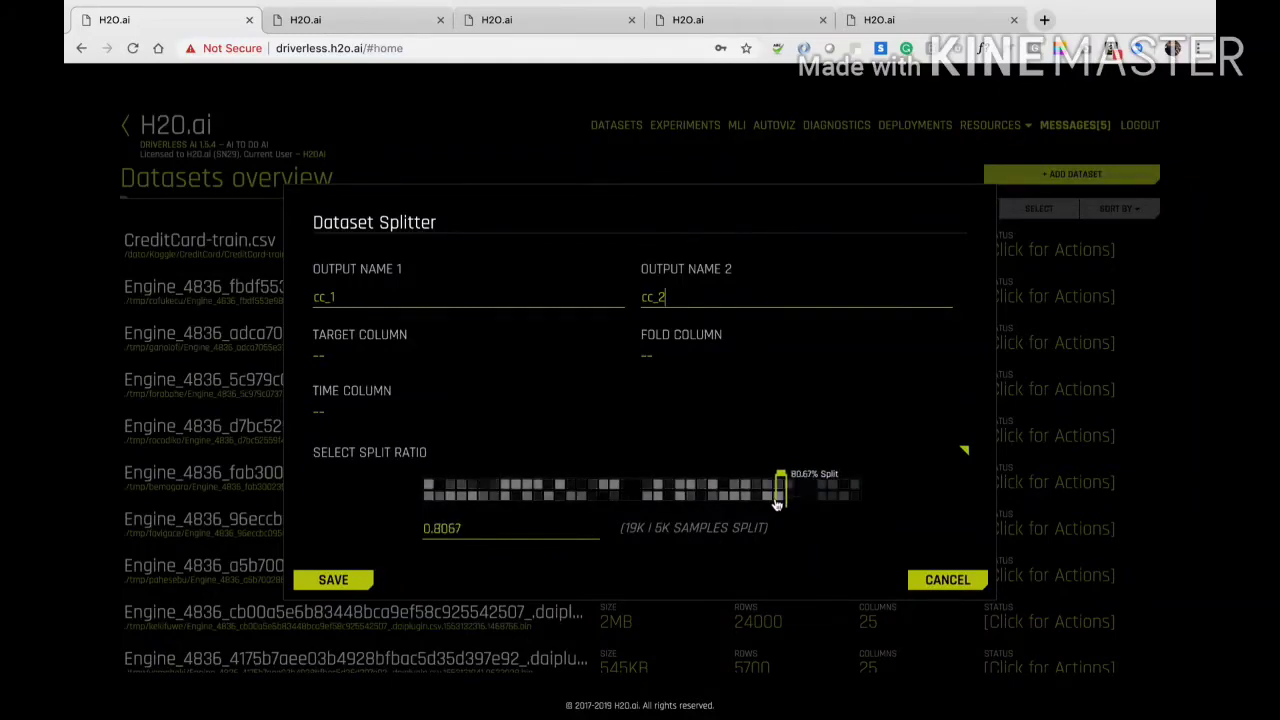
left_click(334, 580)
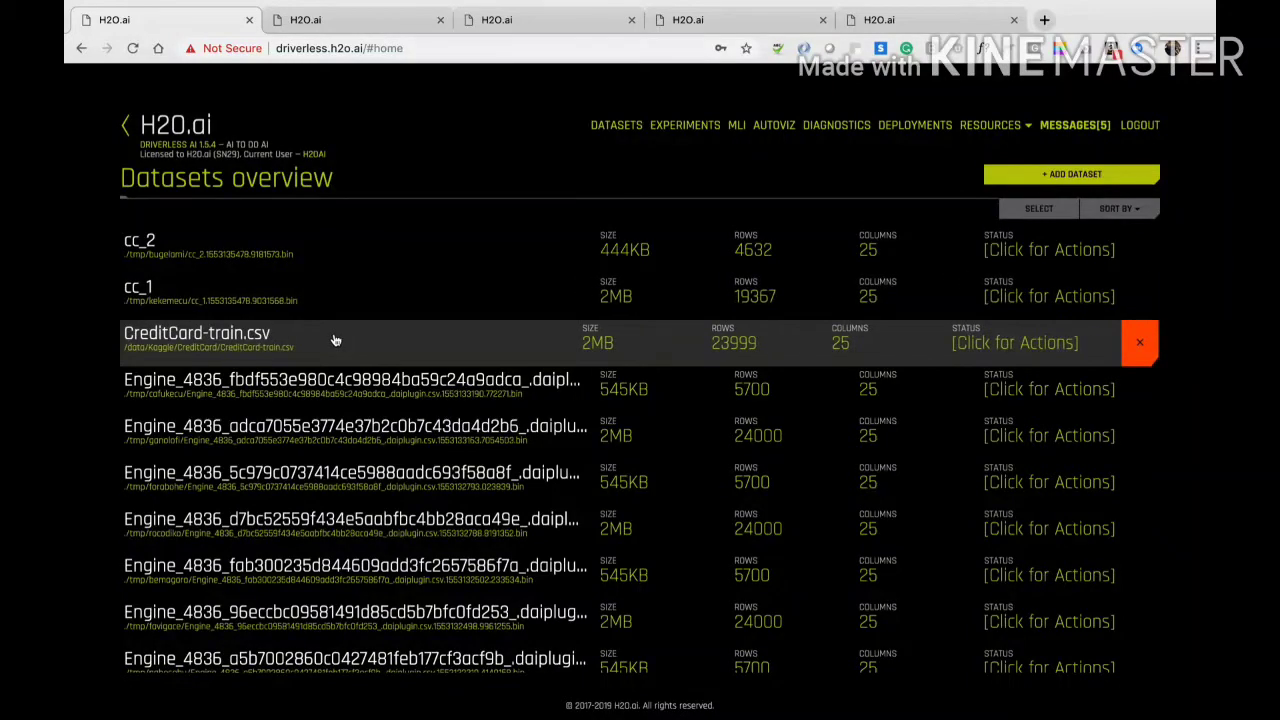
Visualize CreditCard-train.csv and examine the data row behind a high-value outlier in the BILL_AMT4 outliers plot.
left_click(335, 340)
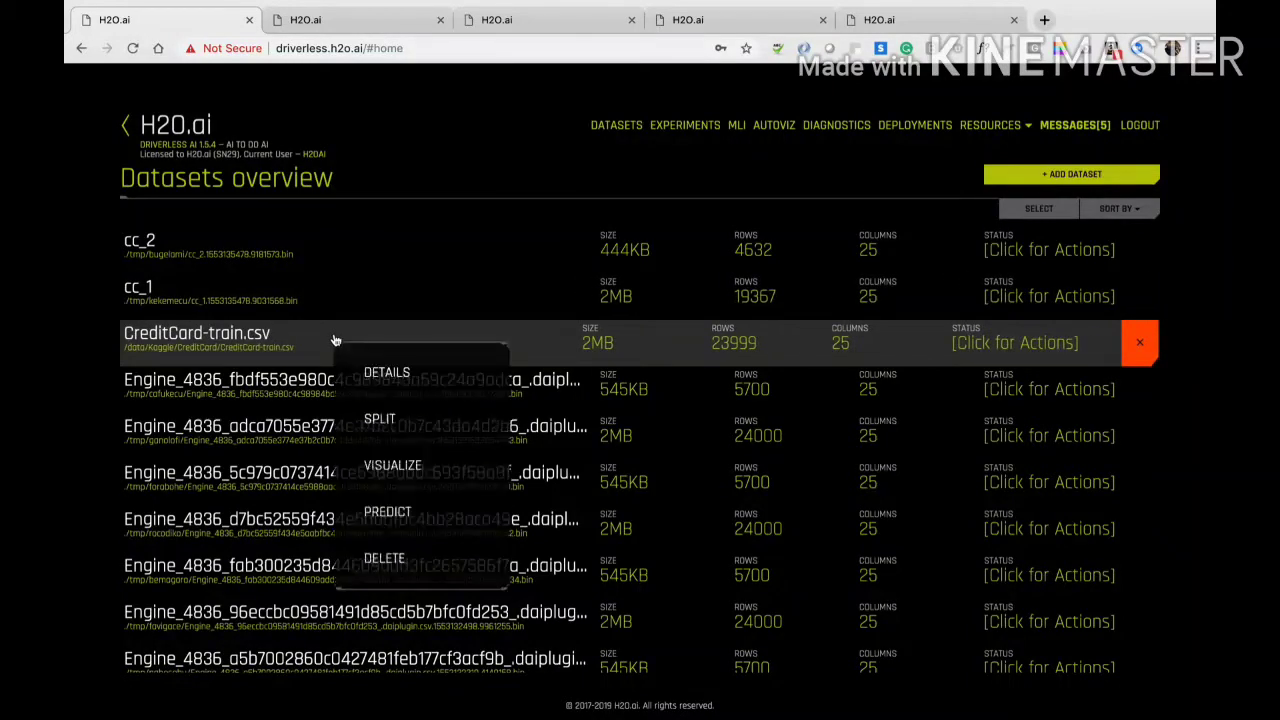
left_click(386, 464)
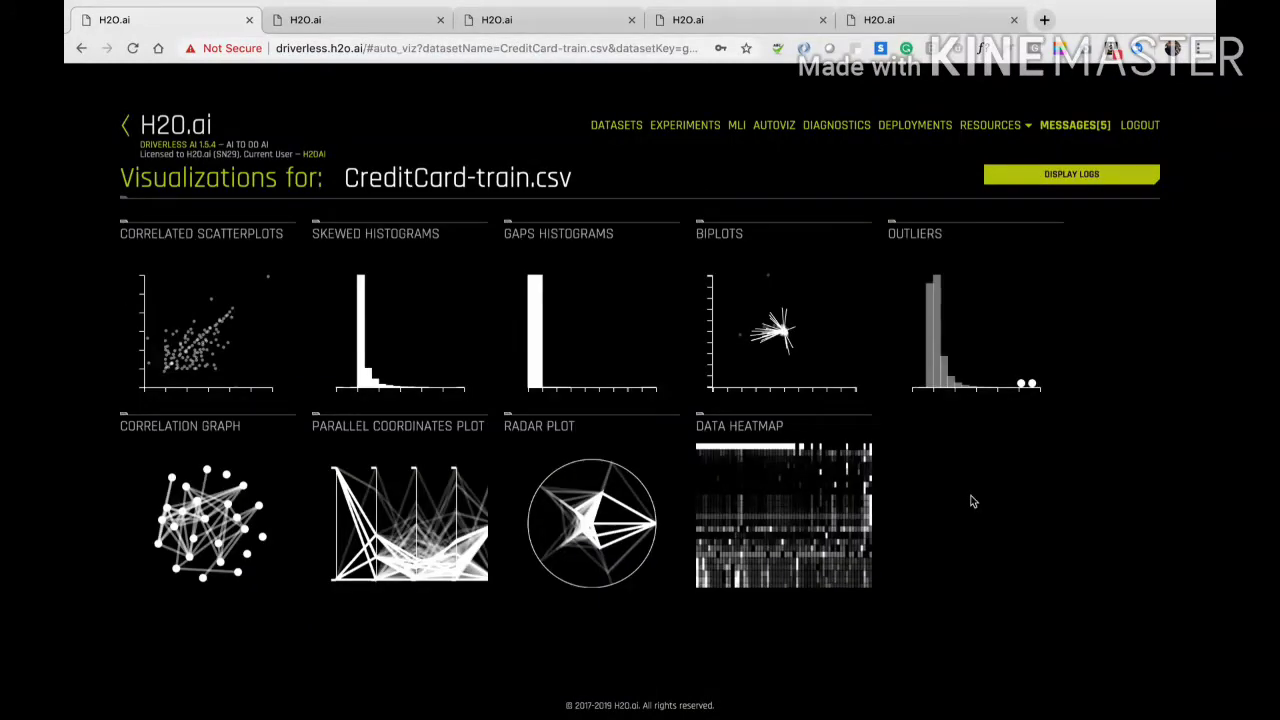
left_click(934, 360)
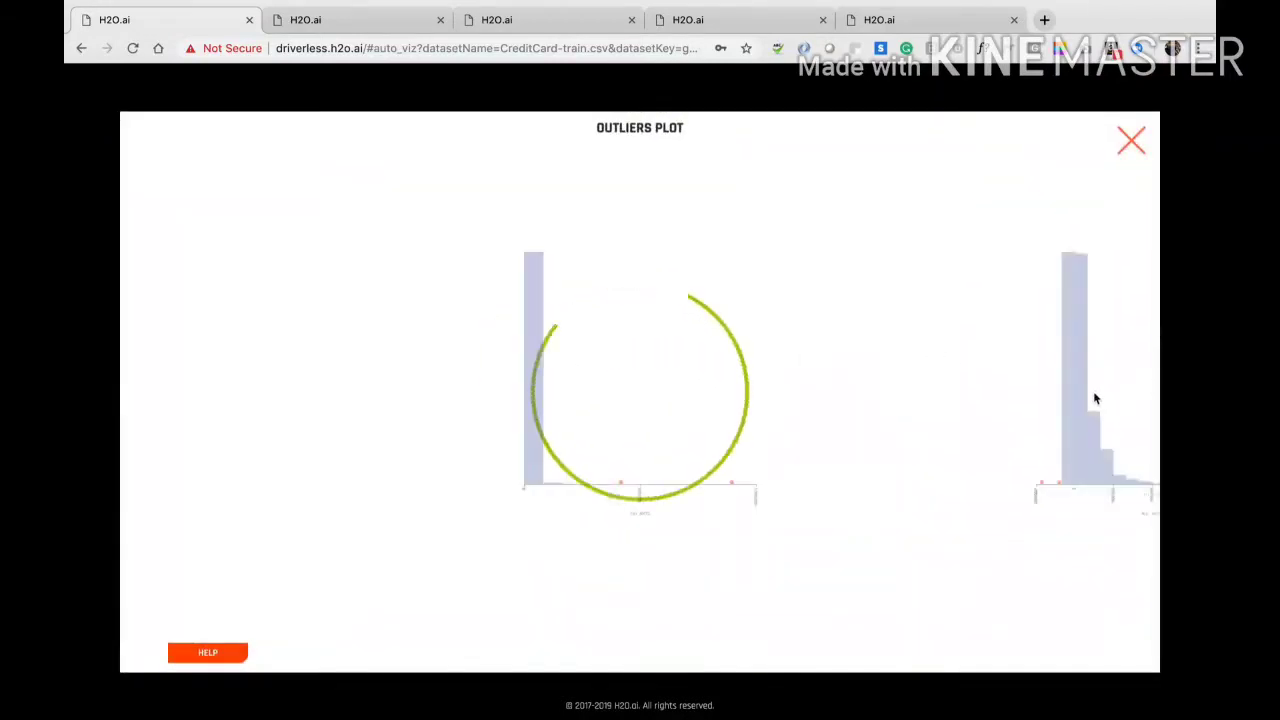
left_click(1099, 452)
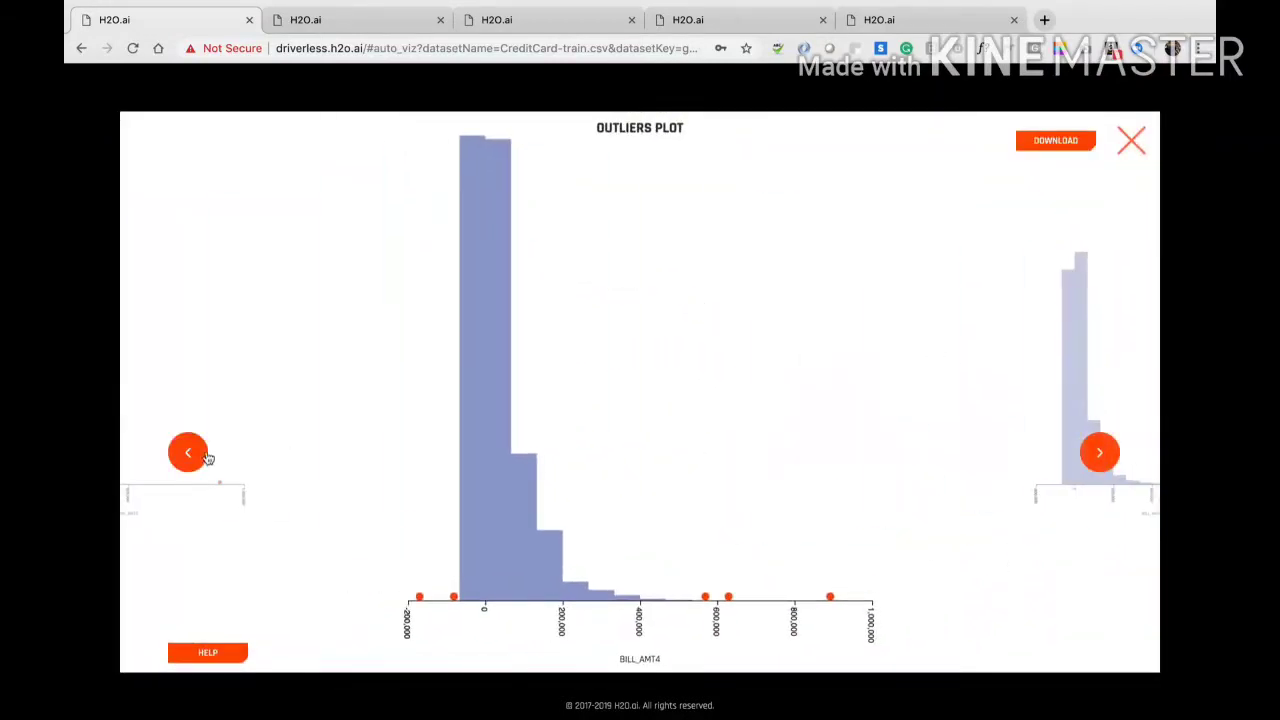
left_click(730, 598)
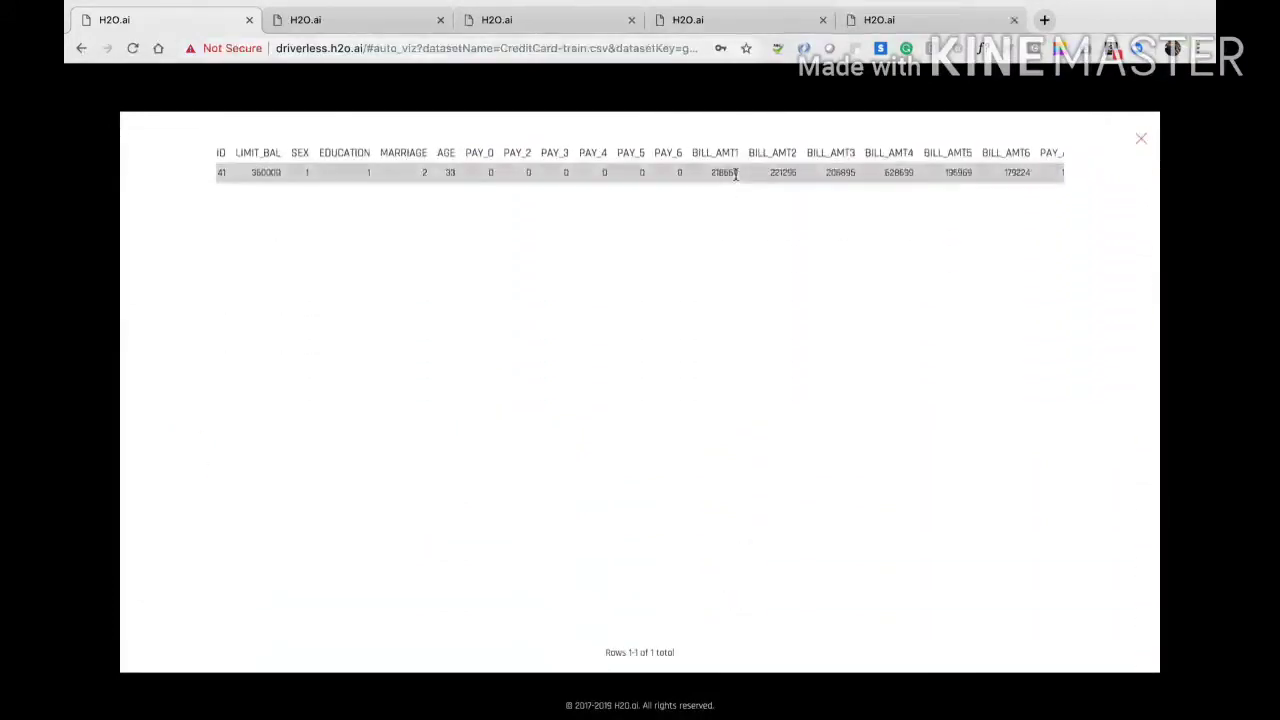
left_click(1141, 138)
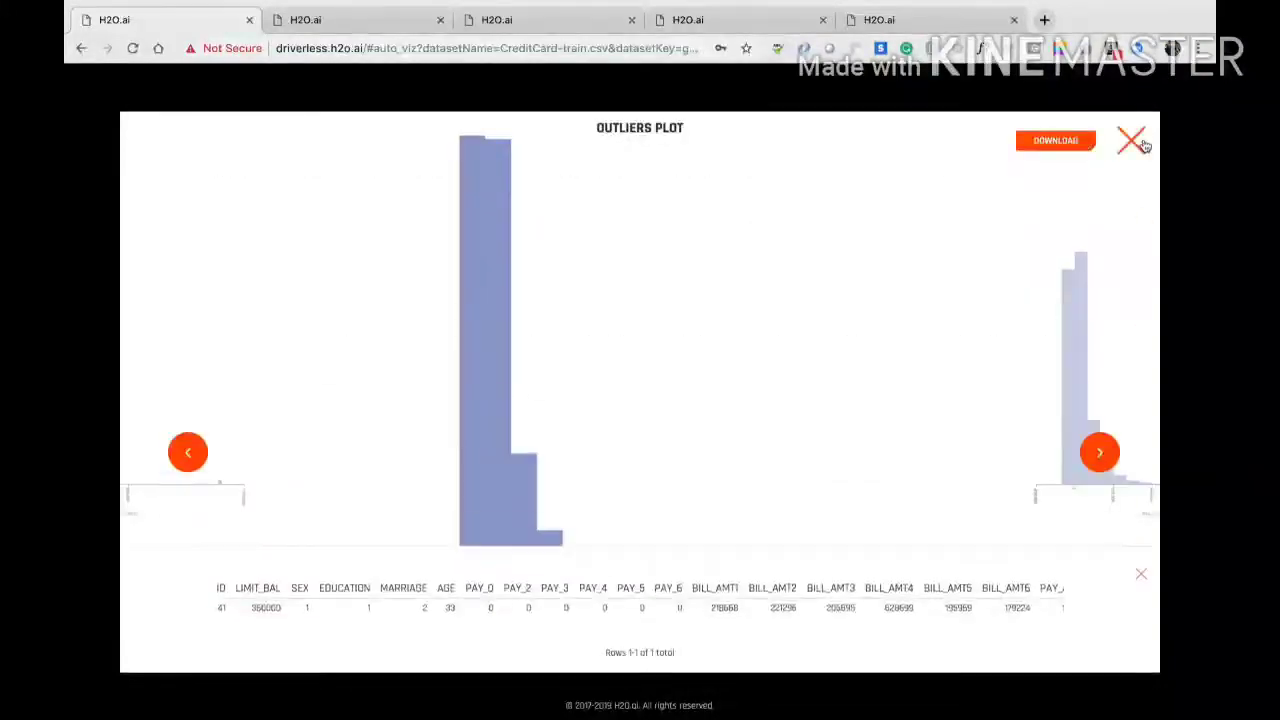
left_click(1141, 138)
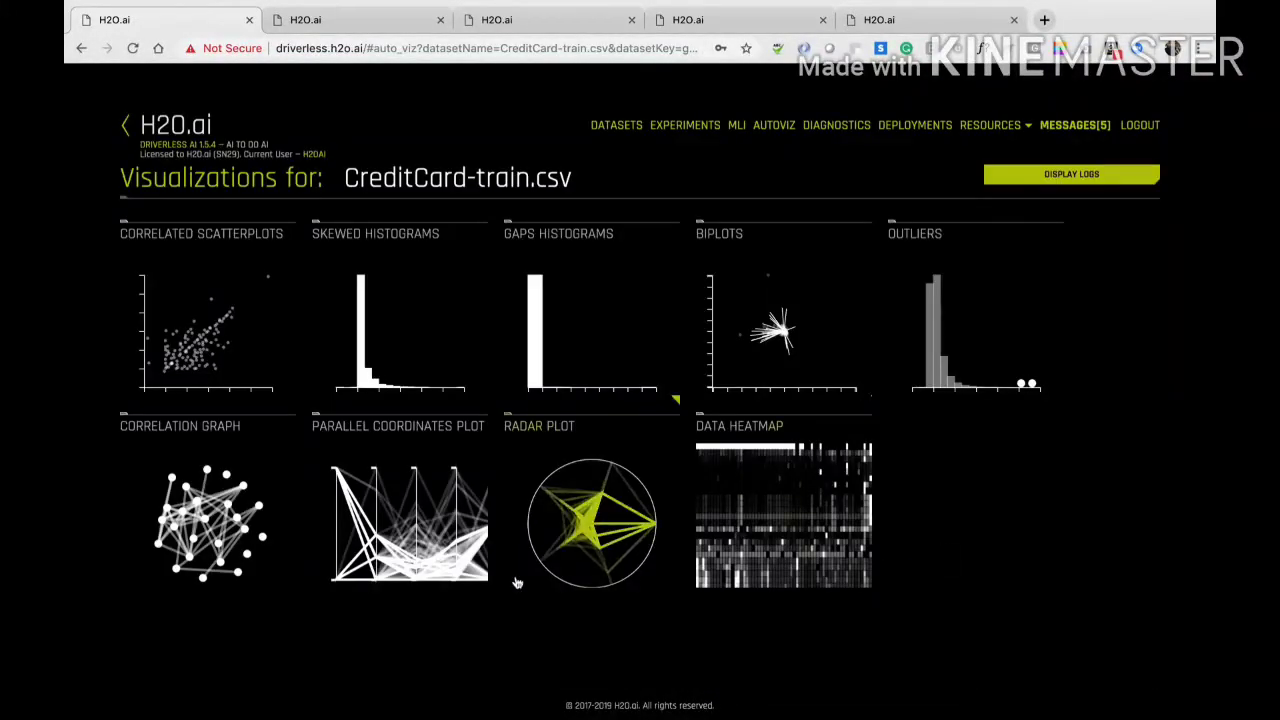
Reposition the PAY_AMT3 node in the correlation graph and download the graph as an image.
left_click(228, 517)
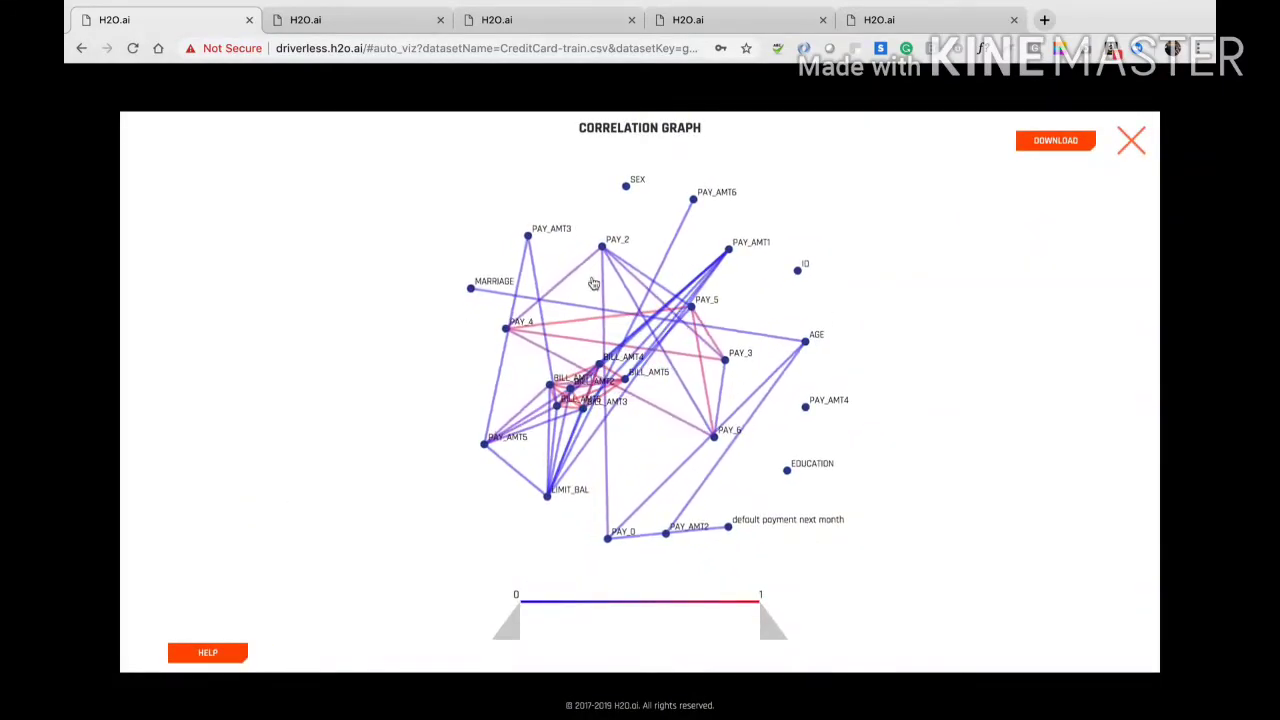
left_click_drag(527, 236, 626, 366)
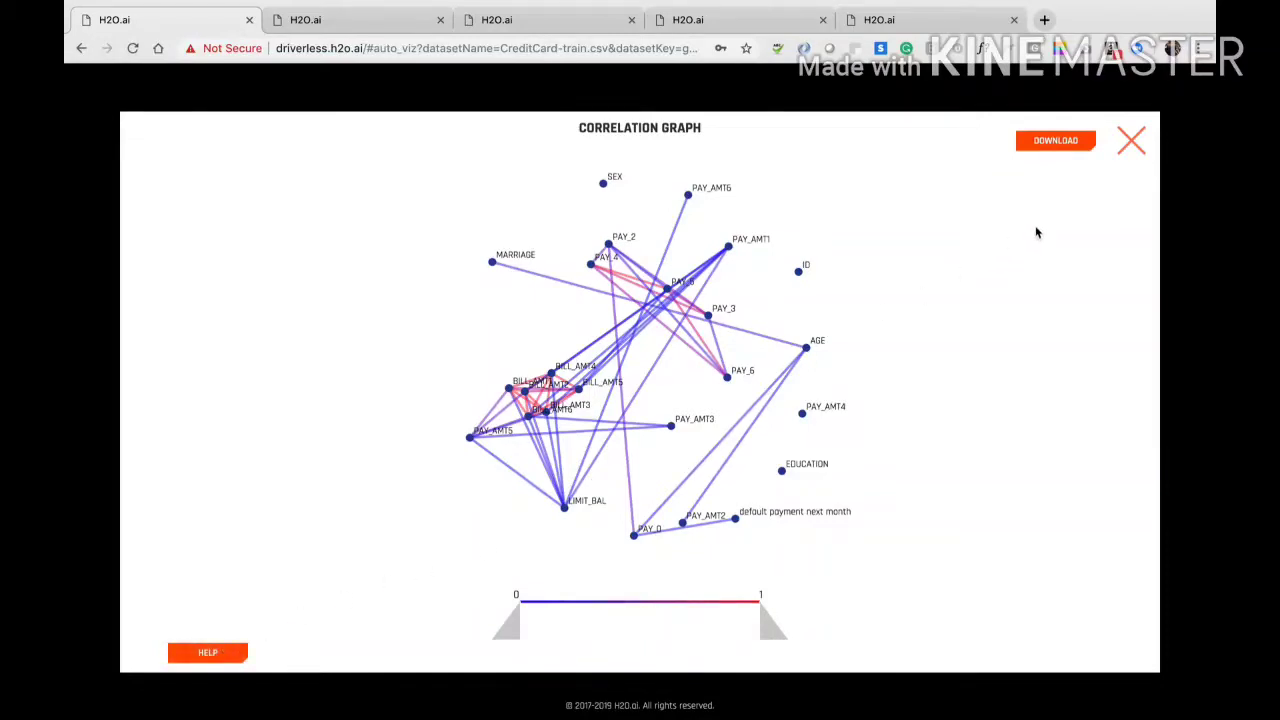
left_click(1068, 145)
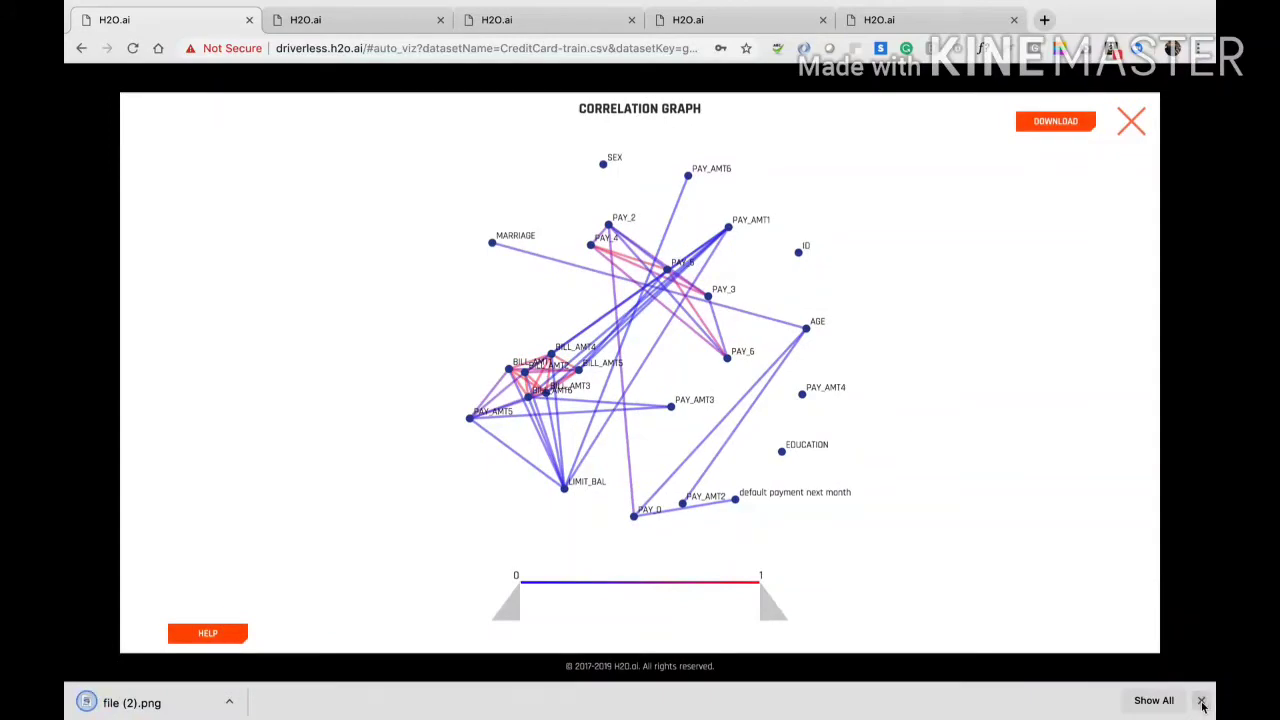
left_click(1201, 702)
left_click(1134, 140)
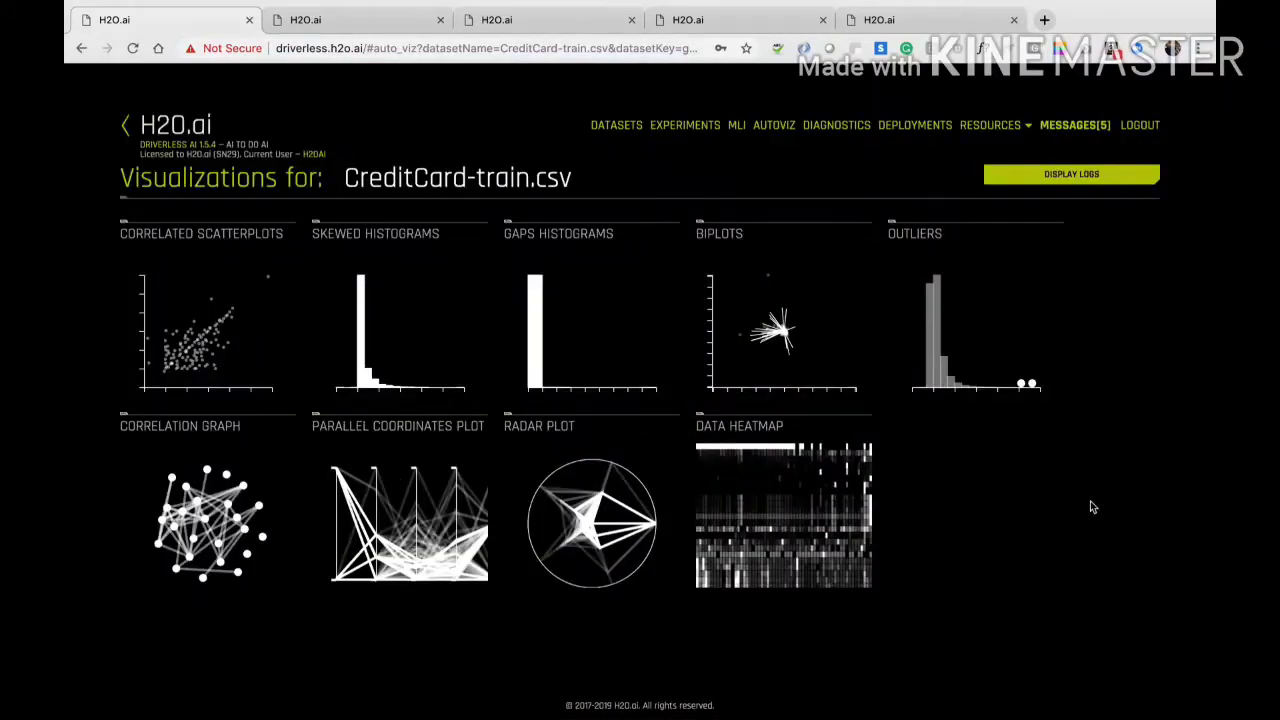
Set up a prediction experiment on CreditCard-train.csv with "default payment next month" as the target column.
left_click(618, 125)
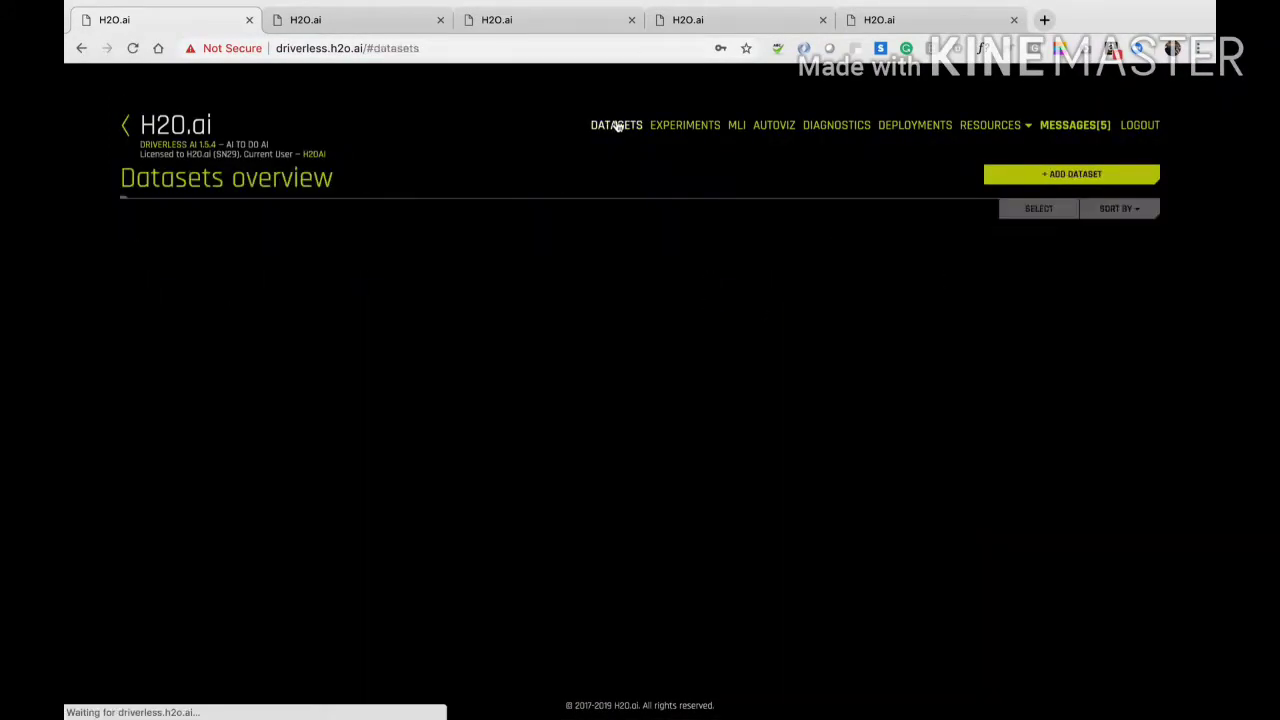
left_click(668, 355)
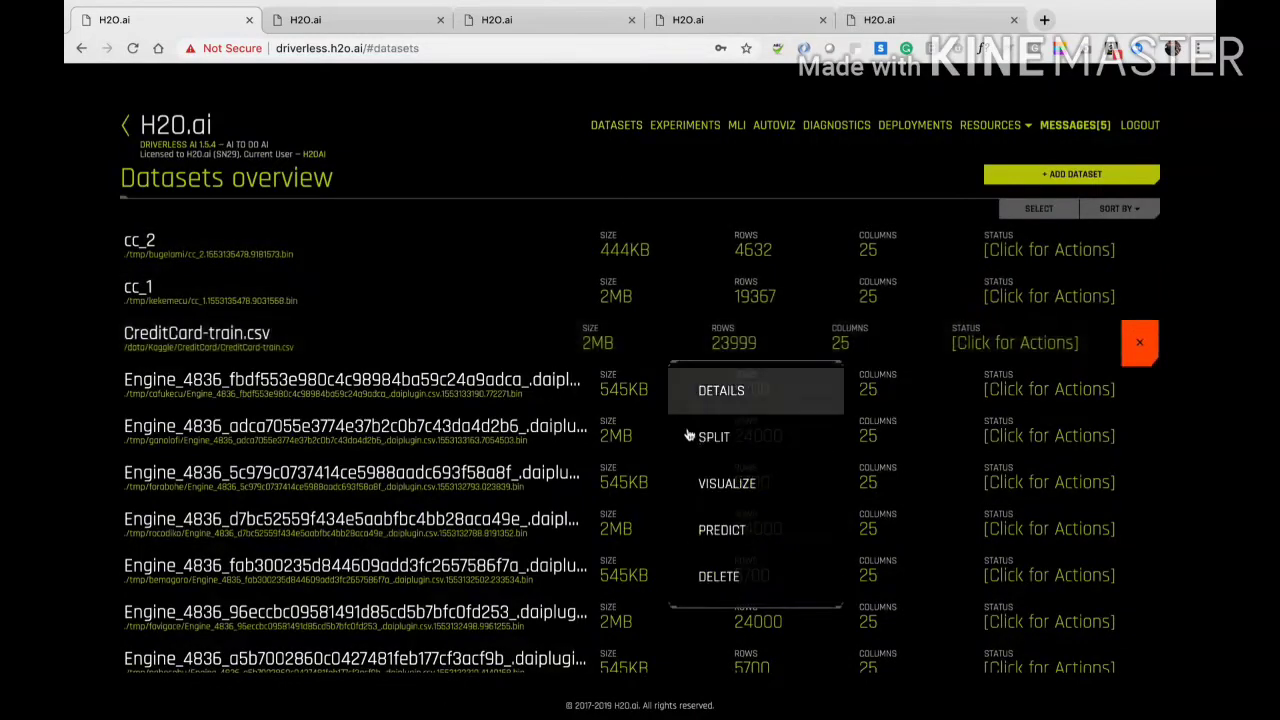
left_click(716, 529)
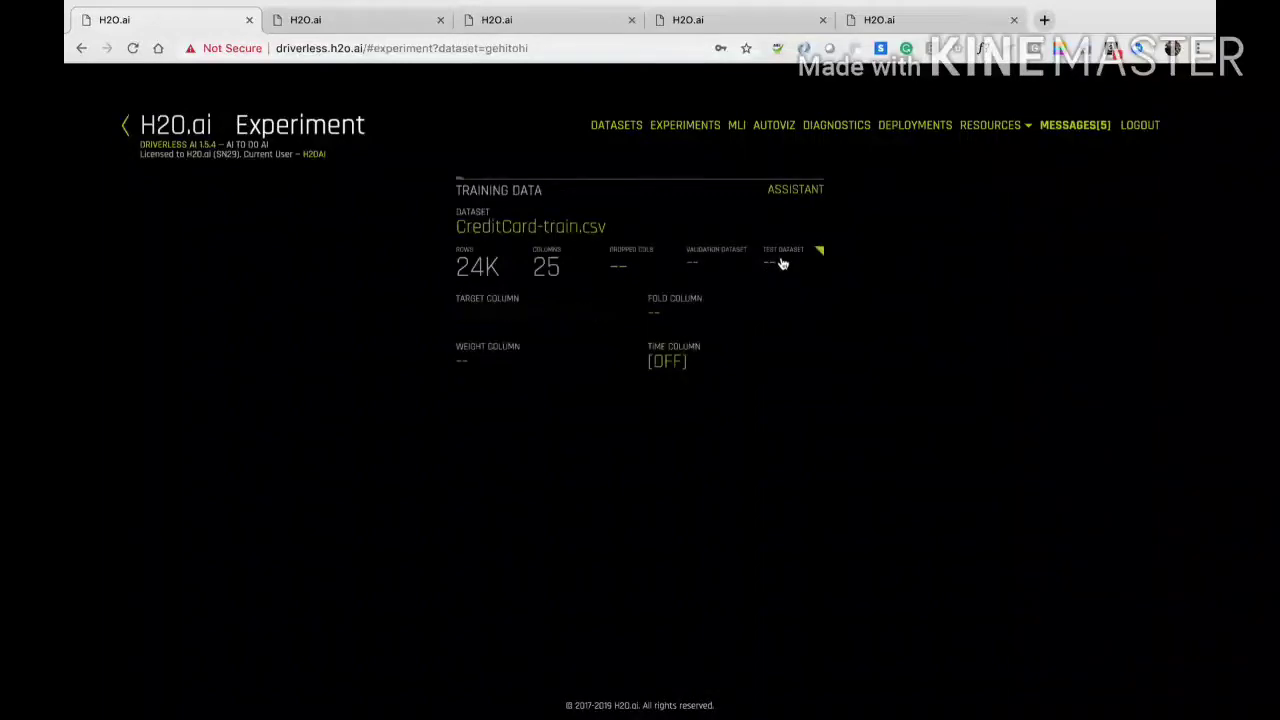
left_click(543, 315)
scroll(505, 524, "down", 3)
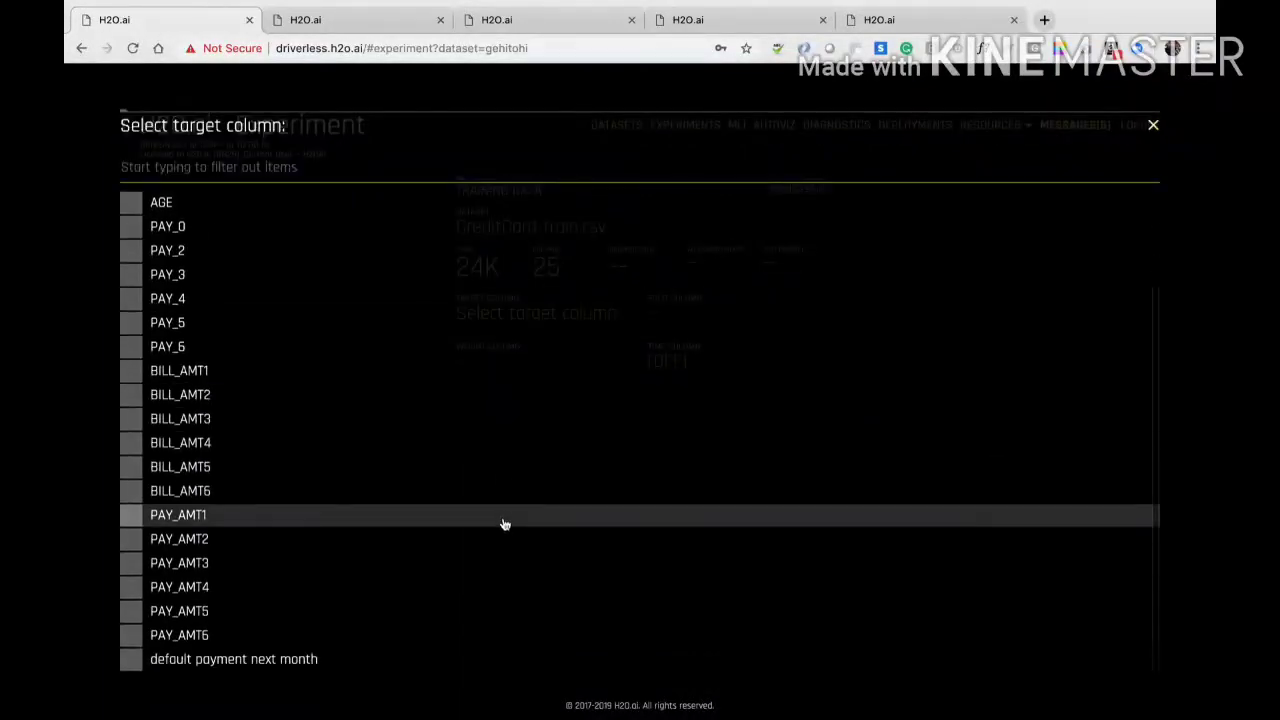
left_click(383, 659)
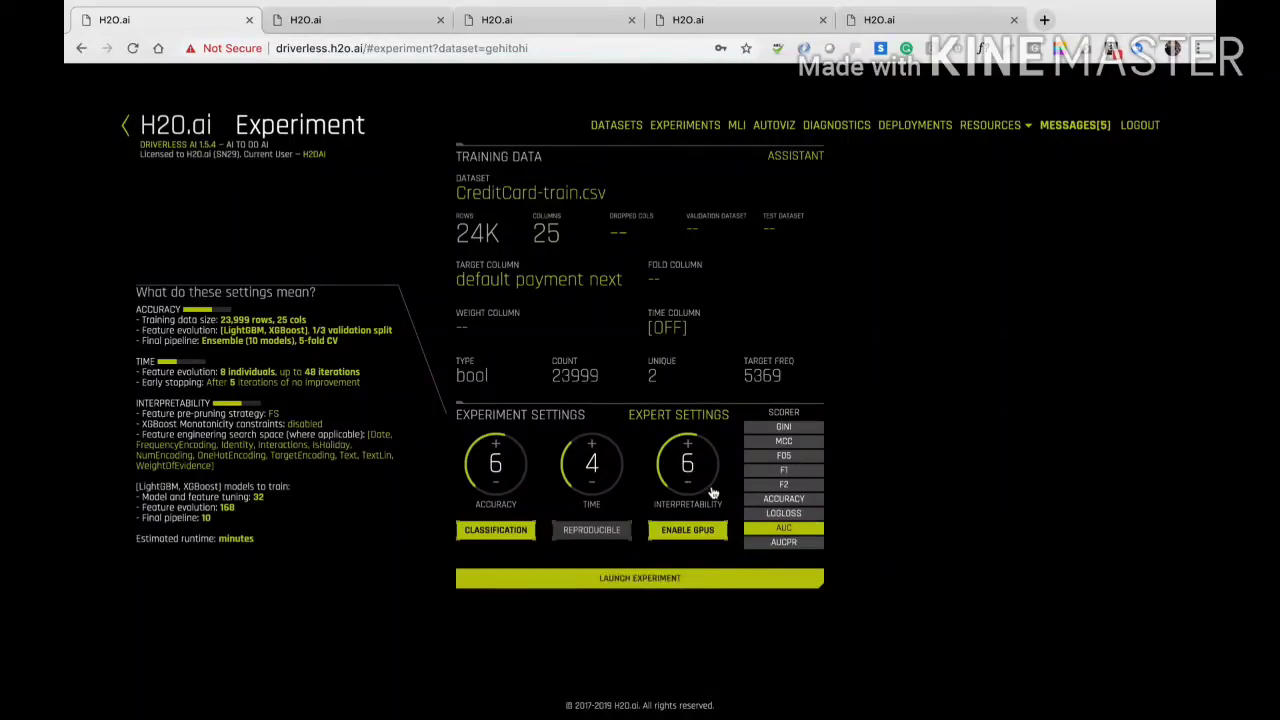
left_click(598, 578)
left_click(670, 416)
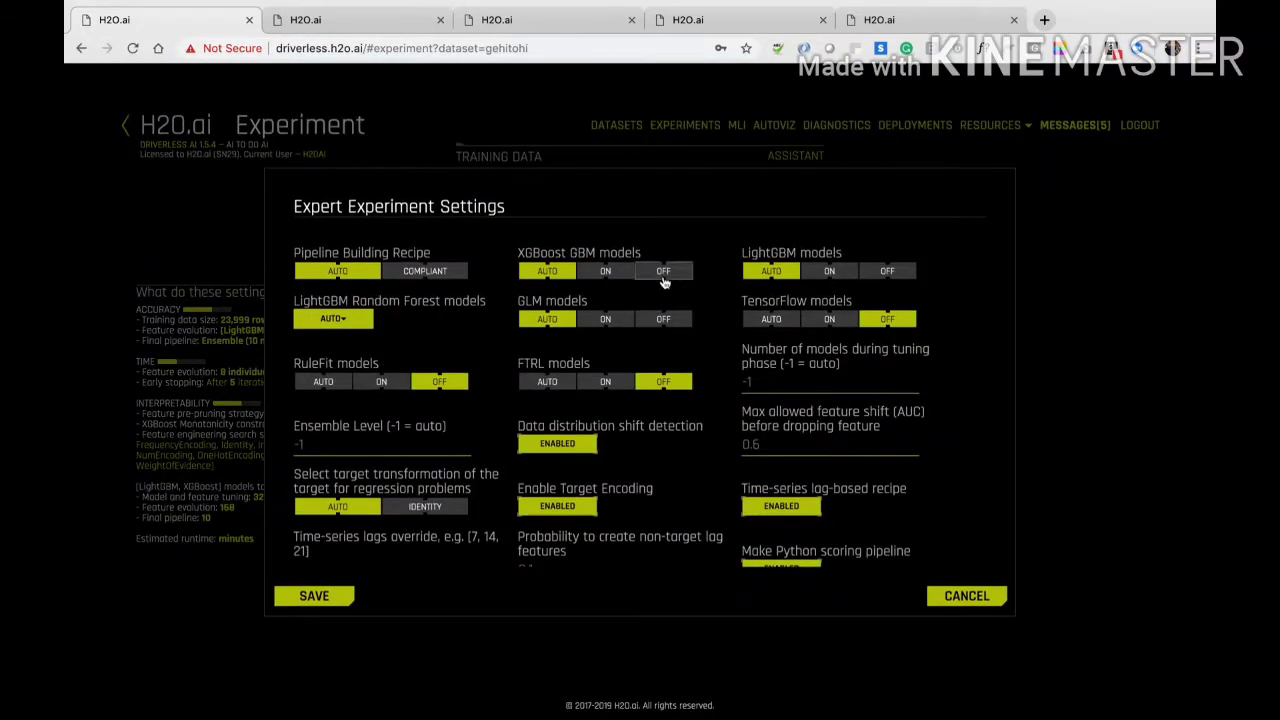
left_click(663, 276)
left_click(549, 272)
scroll(710, 486, "down", 2)
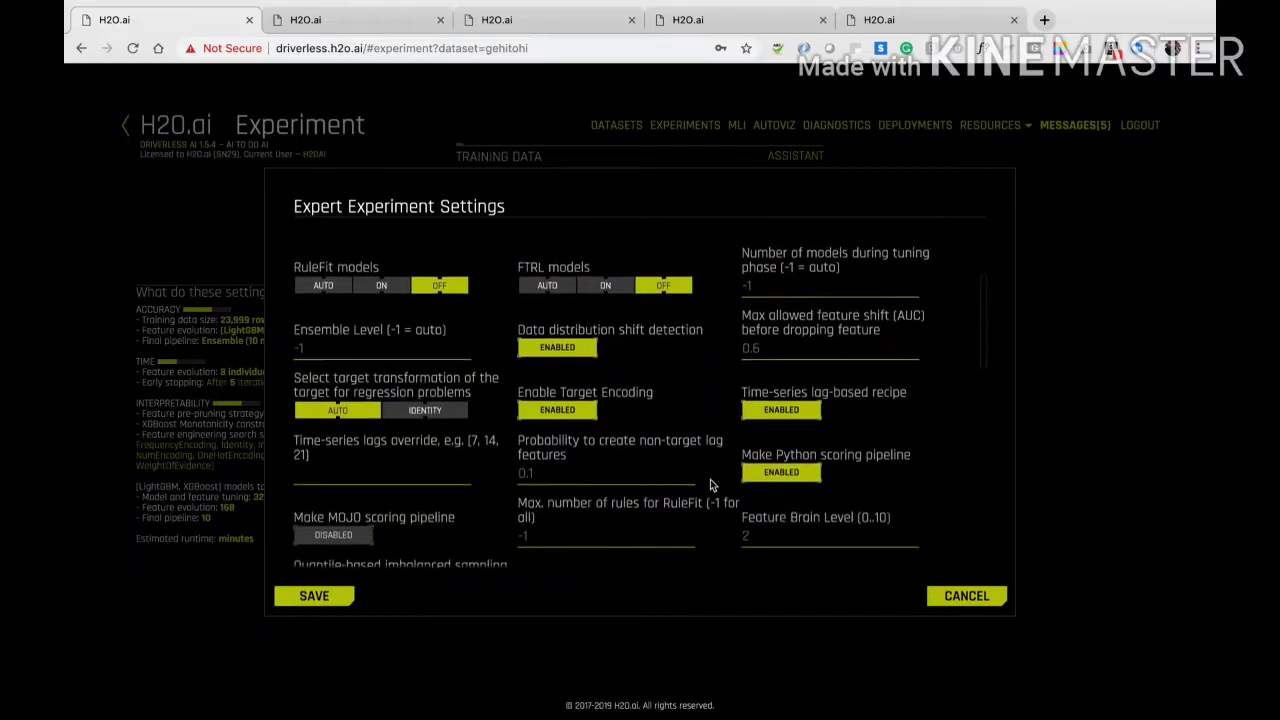
left_click(788, 473)
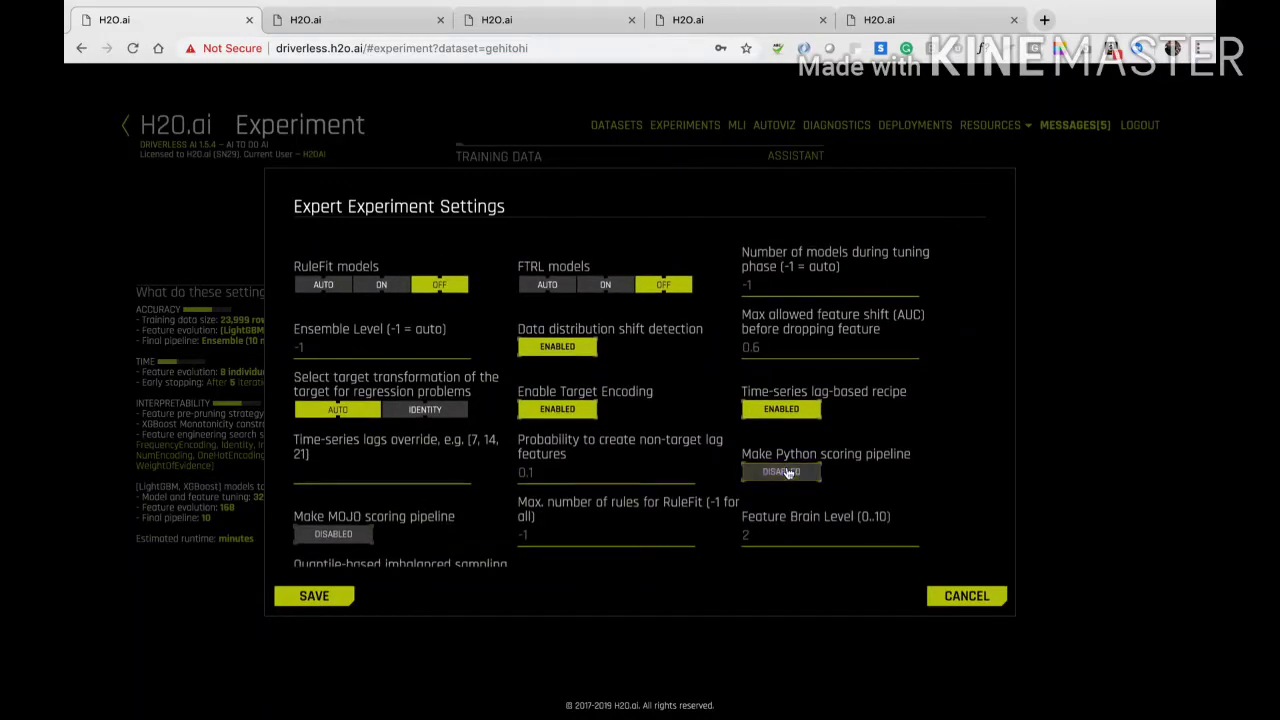
left_click(788, 473)
left_click(340, 537)
left_click(963, 598)
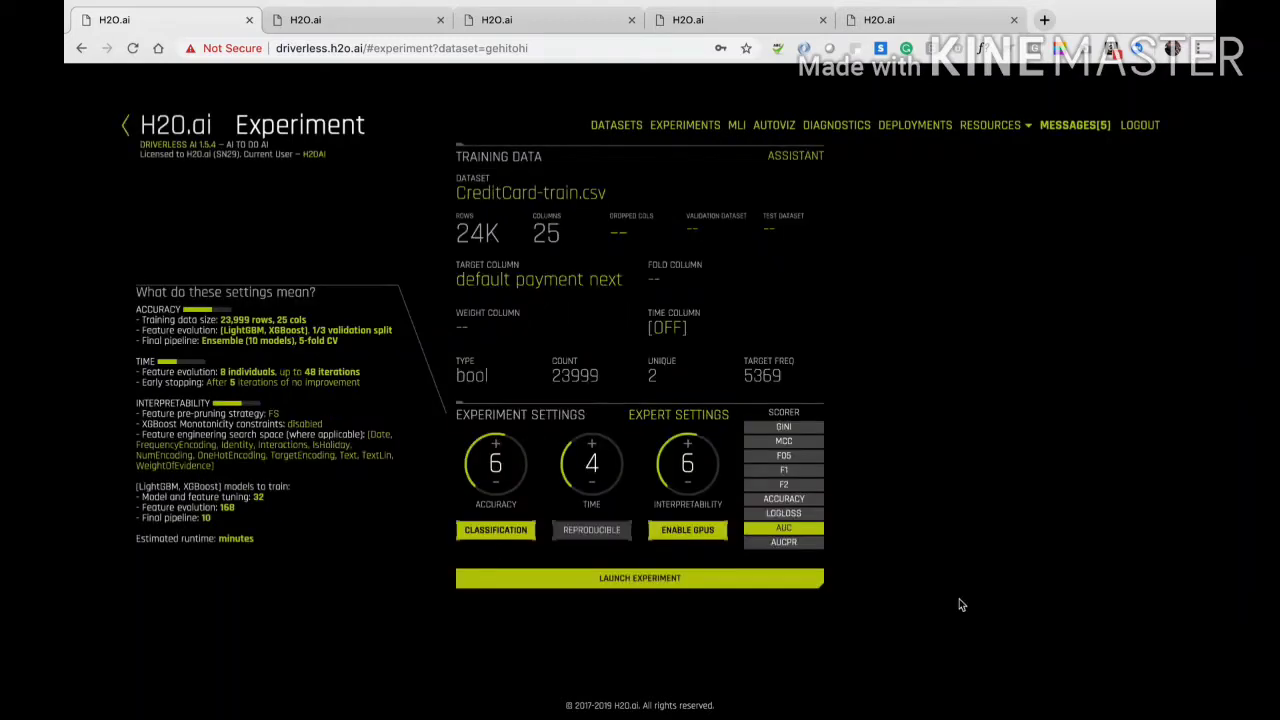
Launch the classification experiment with accuracy 6, time 4, interpretability 6 and the AUC scorer.
left_click(652, 578)
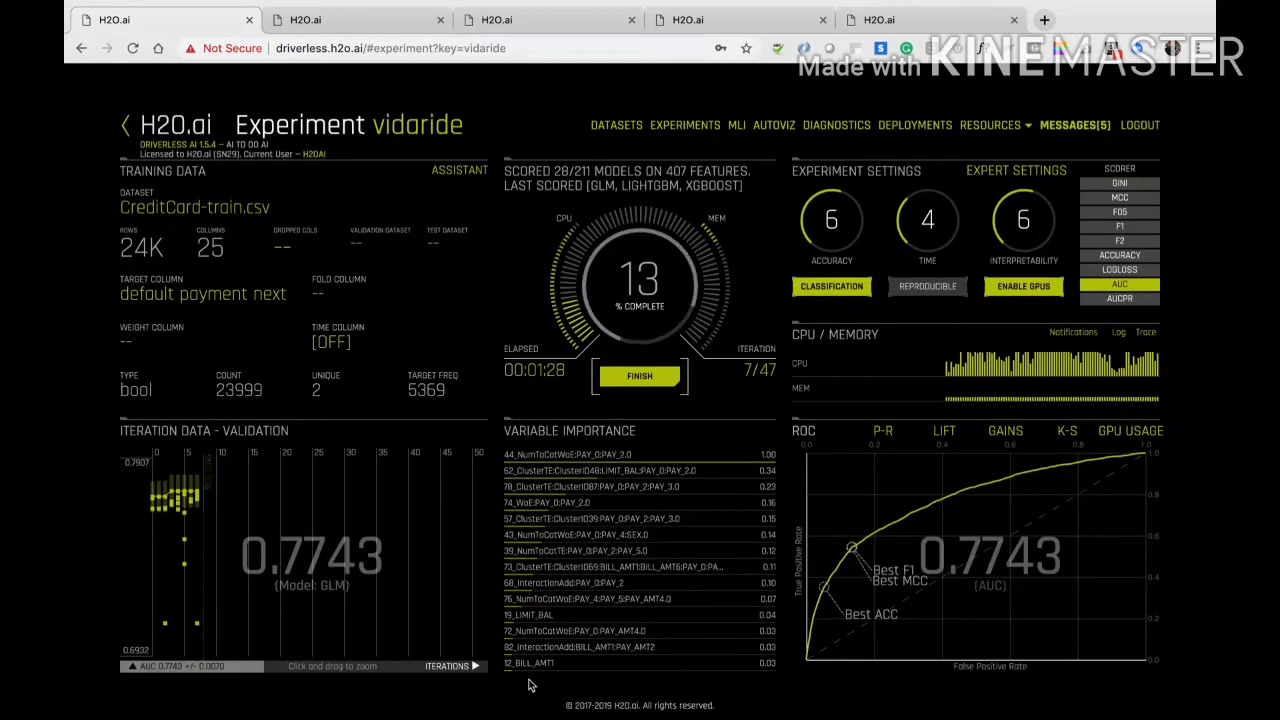
Download the experiment summary of the completed experiment duvidemi.
left_click(345, 21)
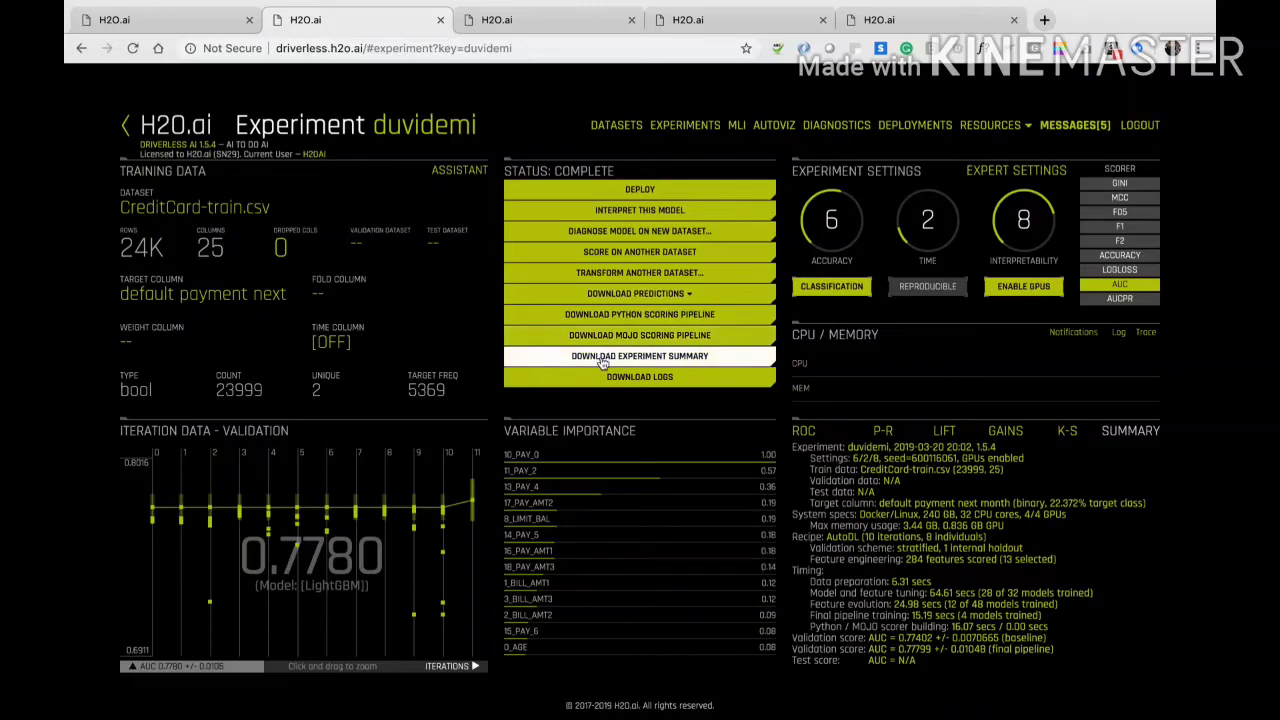
left_click(688, 358)
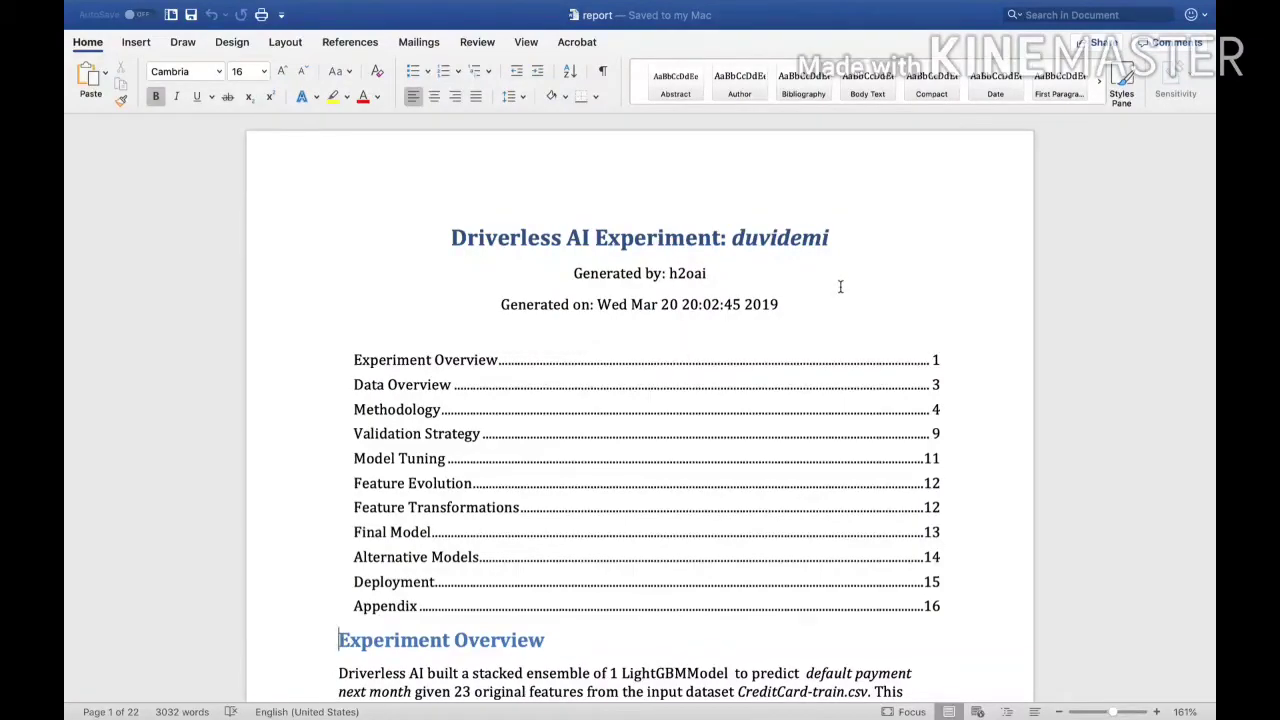
Read through the duvidemi experiment report, covering performance, Driverless settings, numeric column summary, methodology and experiment parameters.
scroll(840, 287, "down", 5)
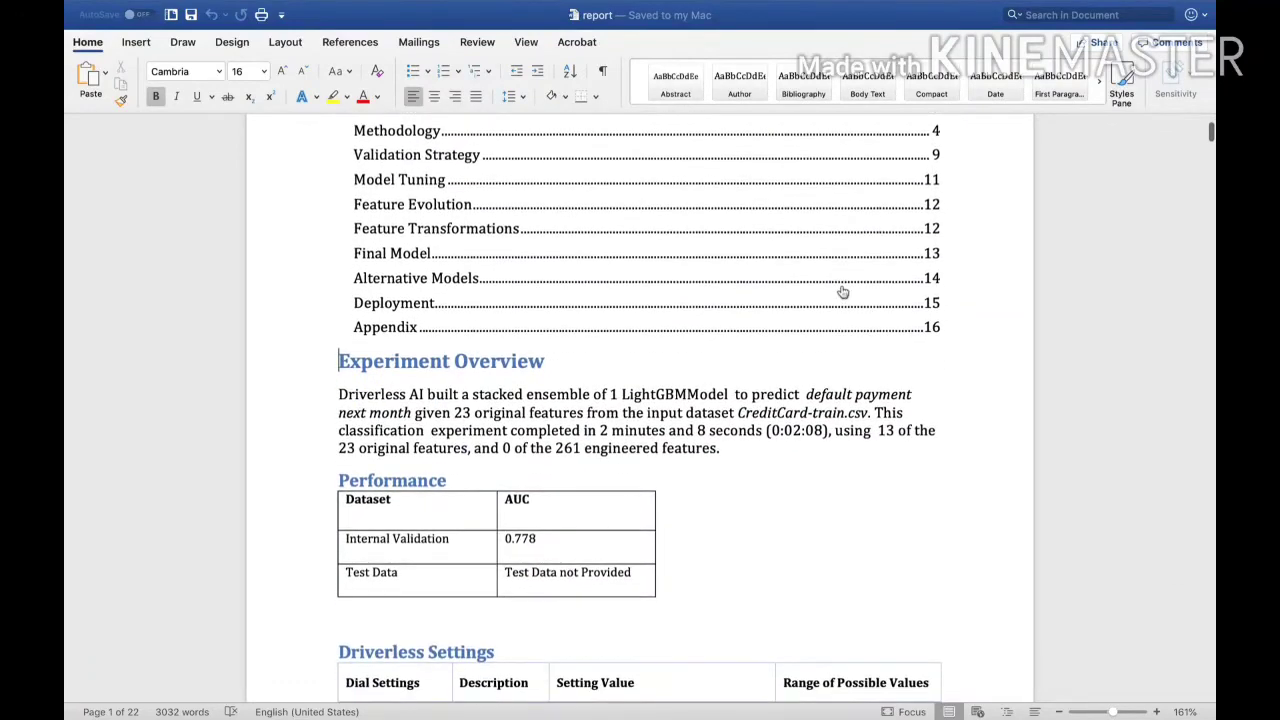
scroll(830, 422, "down", 3)
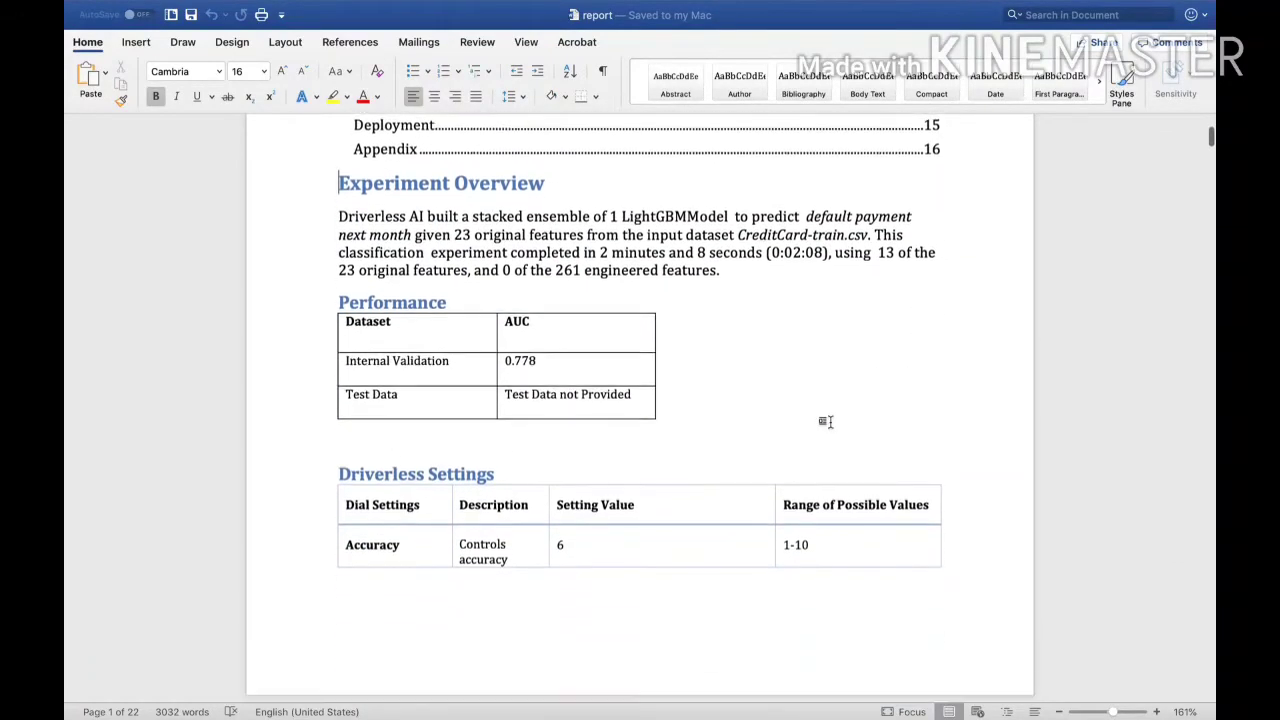
scroll(830, 422, "down", 1)
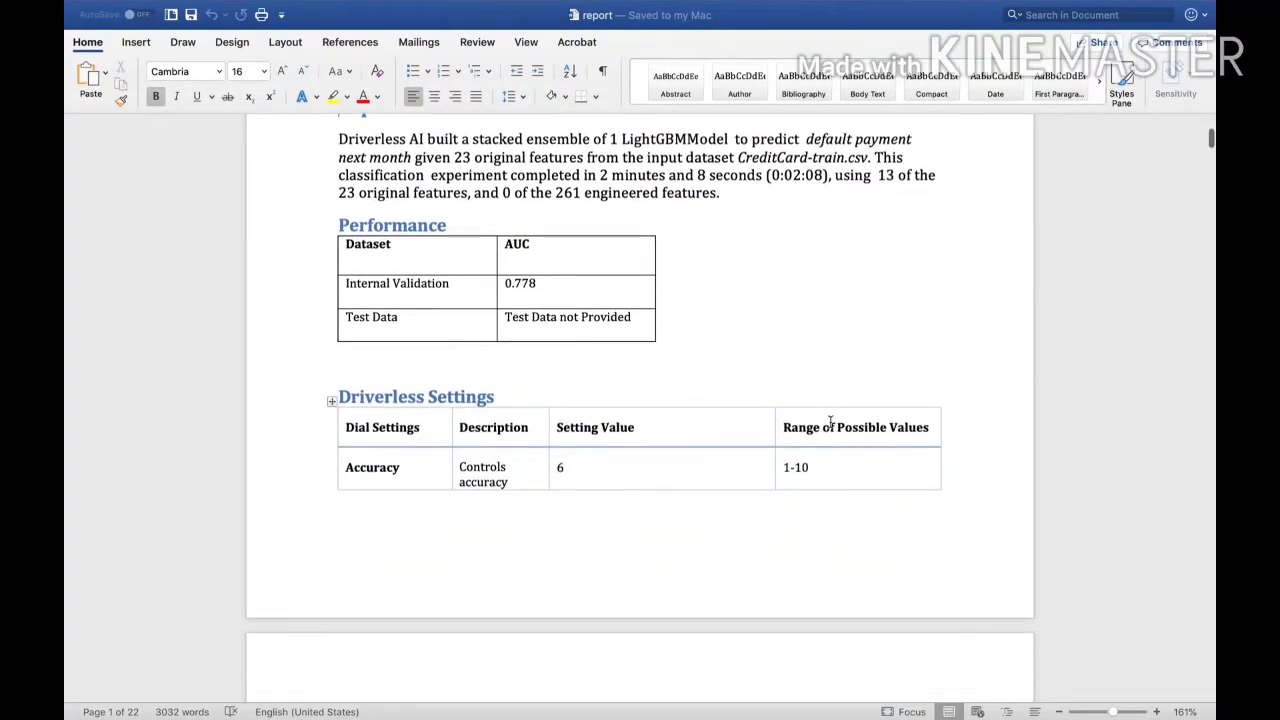
scroll(830, 422, "down", 5)
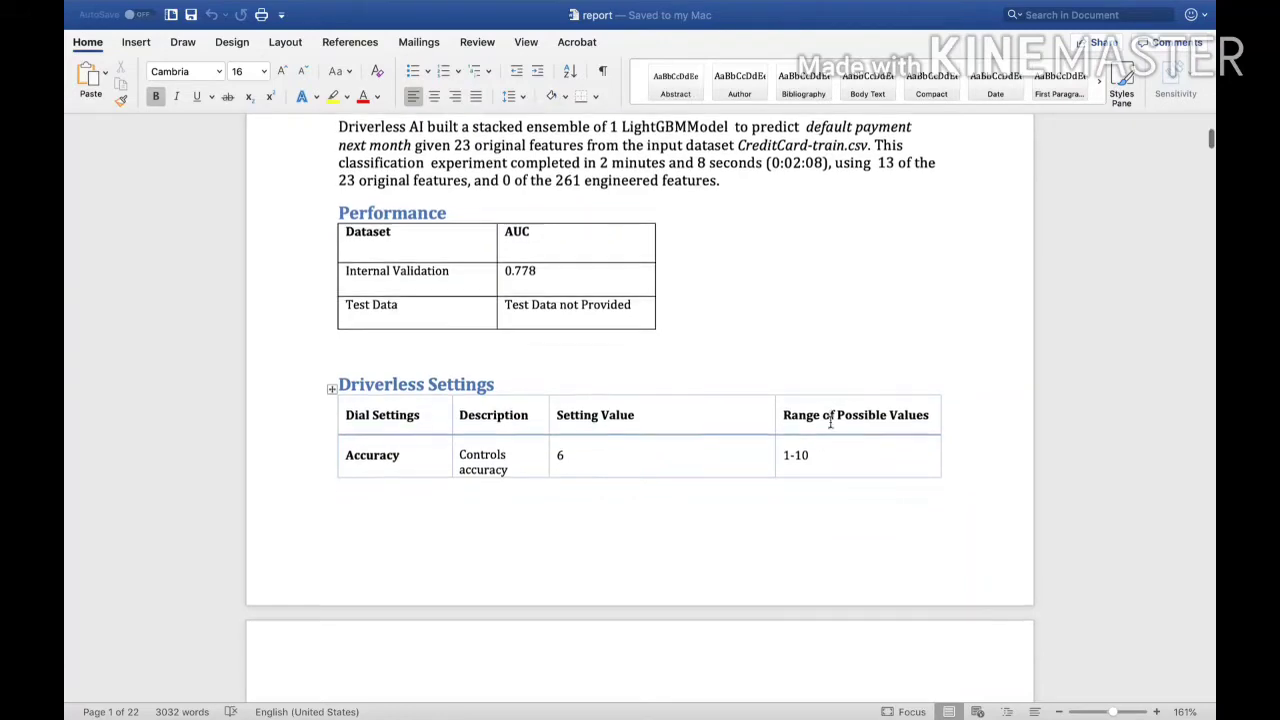
scroll(830, 422, "down", 12)
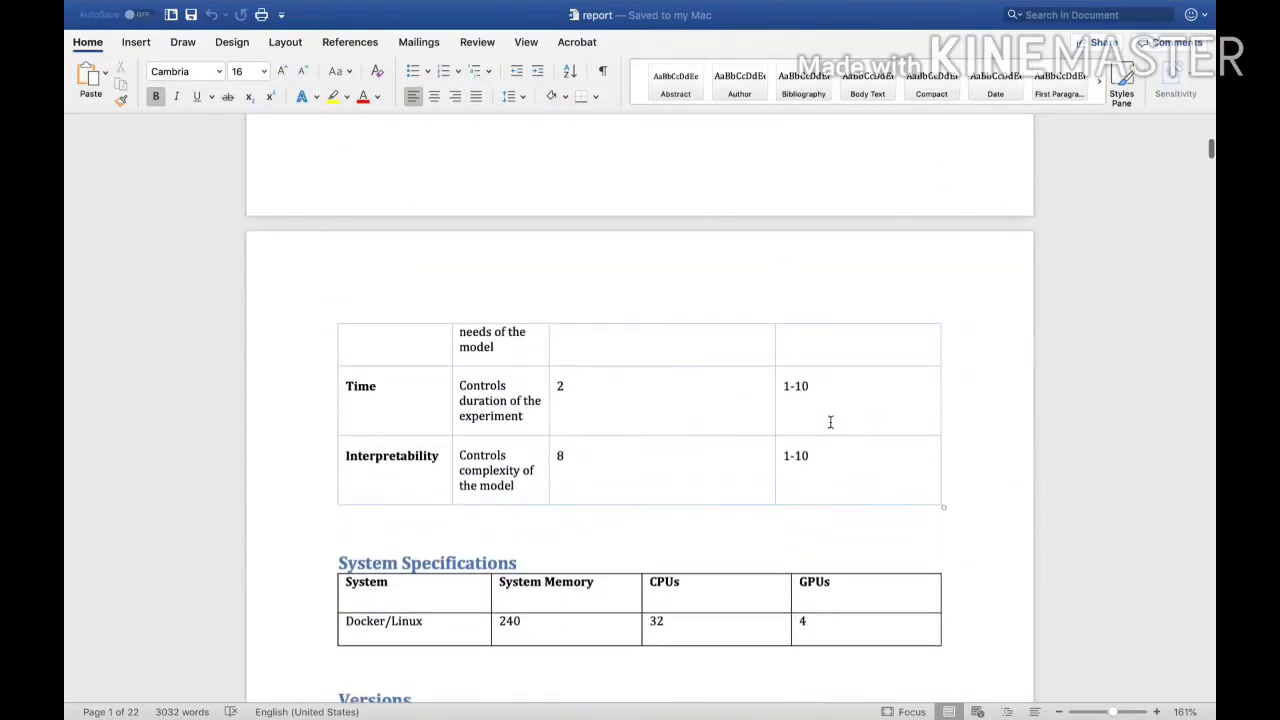
scroll(830, 422, "down", 20)
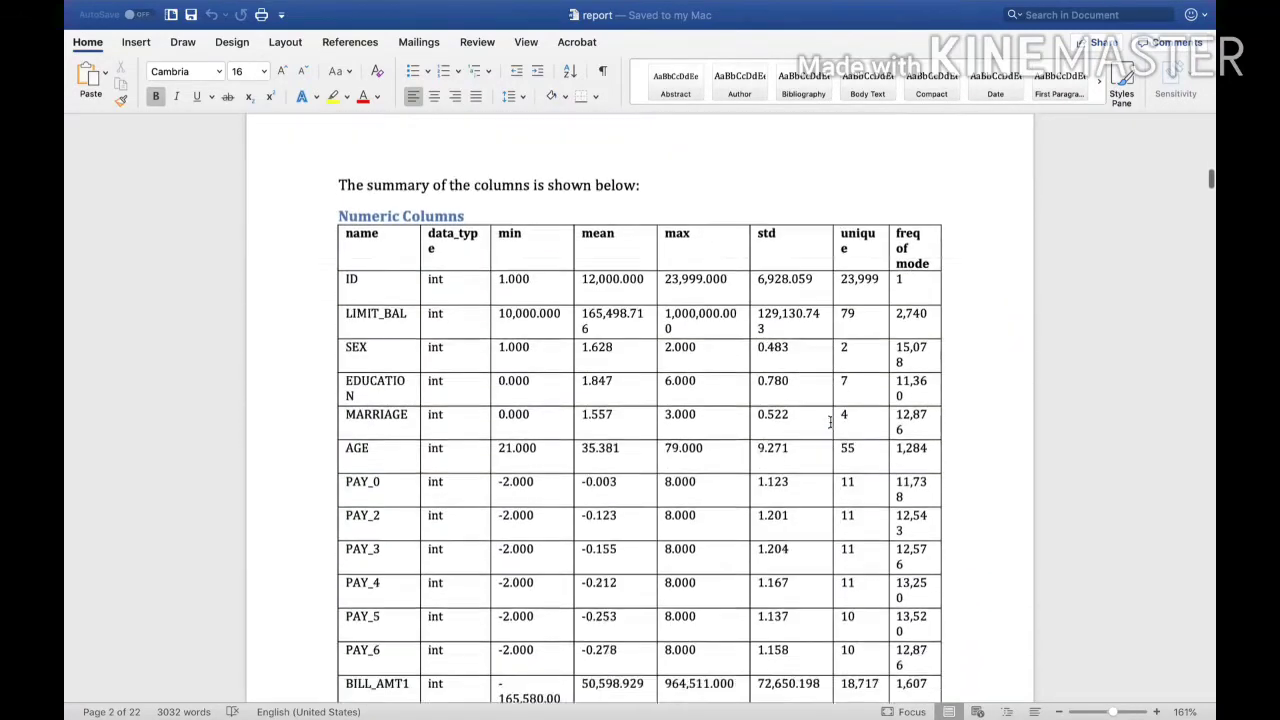
scroll(830, 422, "down", 20)
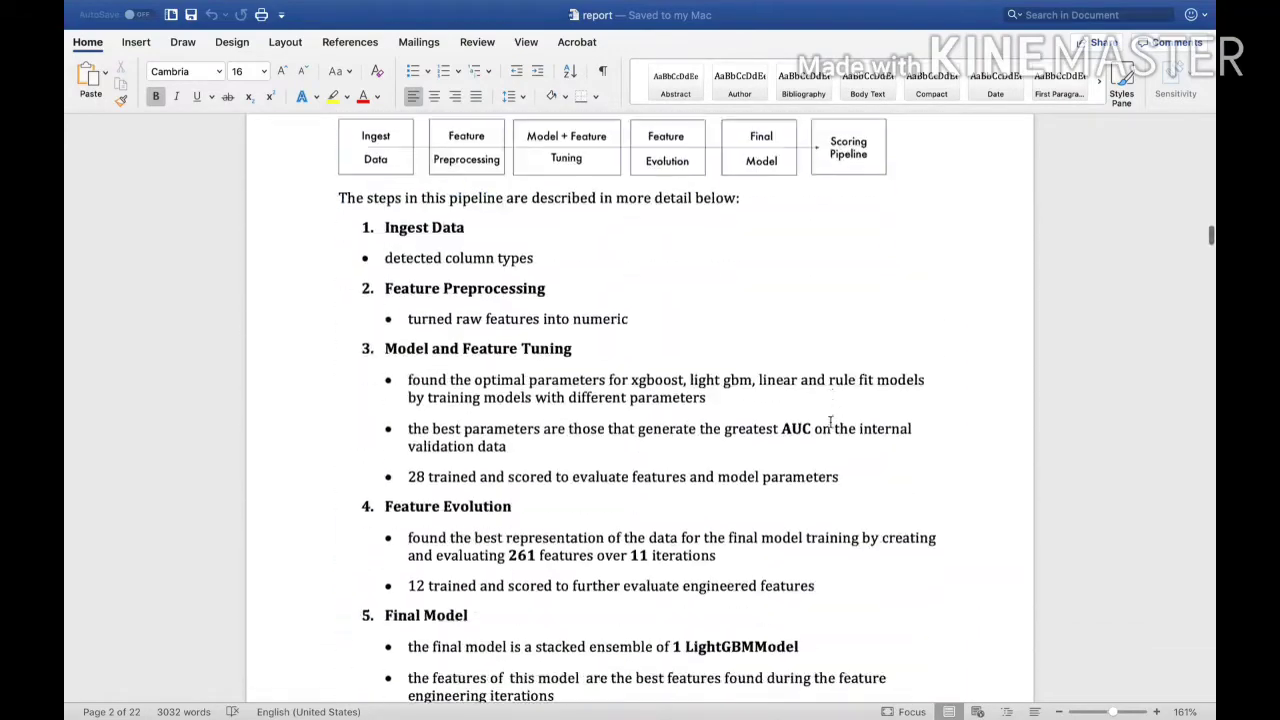
scroll(830, 422, "down", 12)
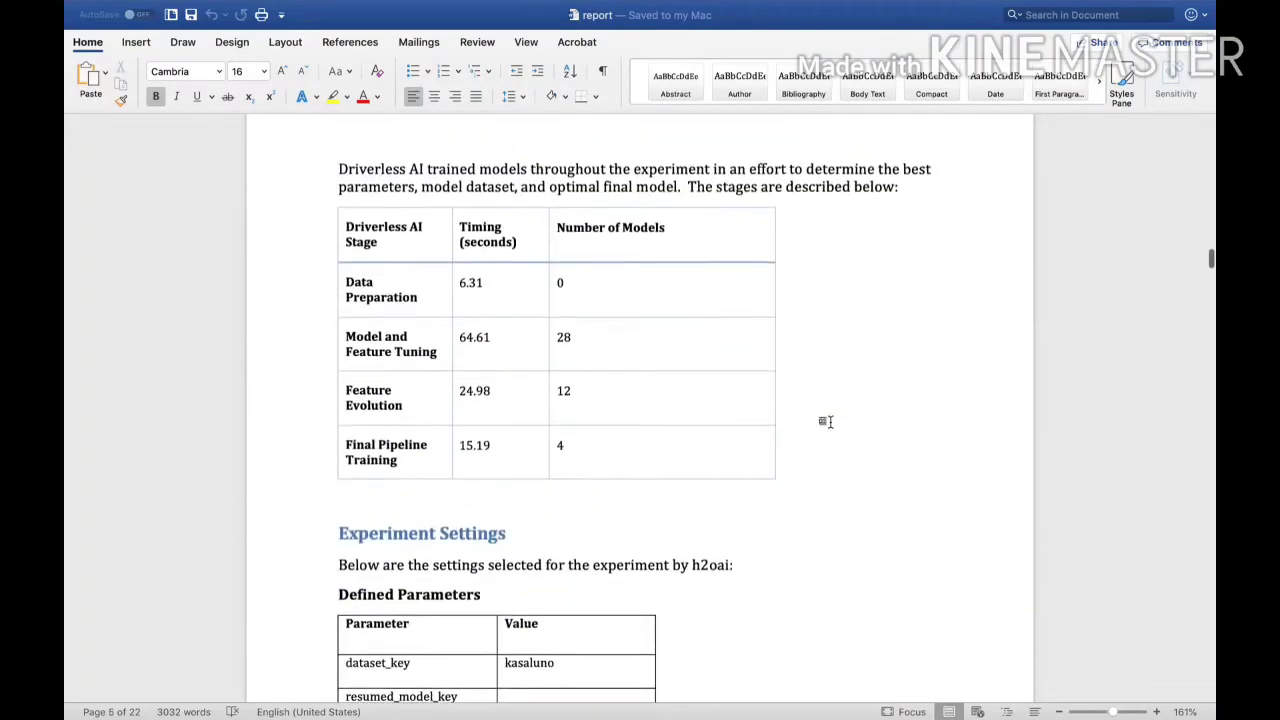
scroll(826, 422, "down", 18)
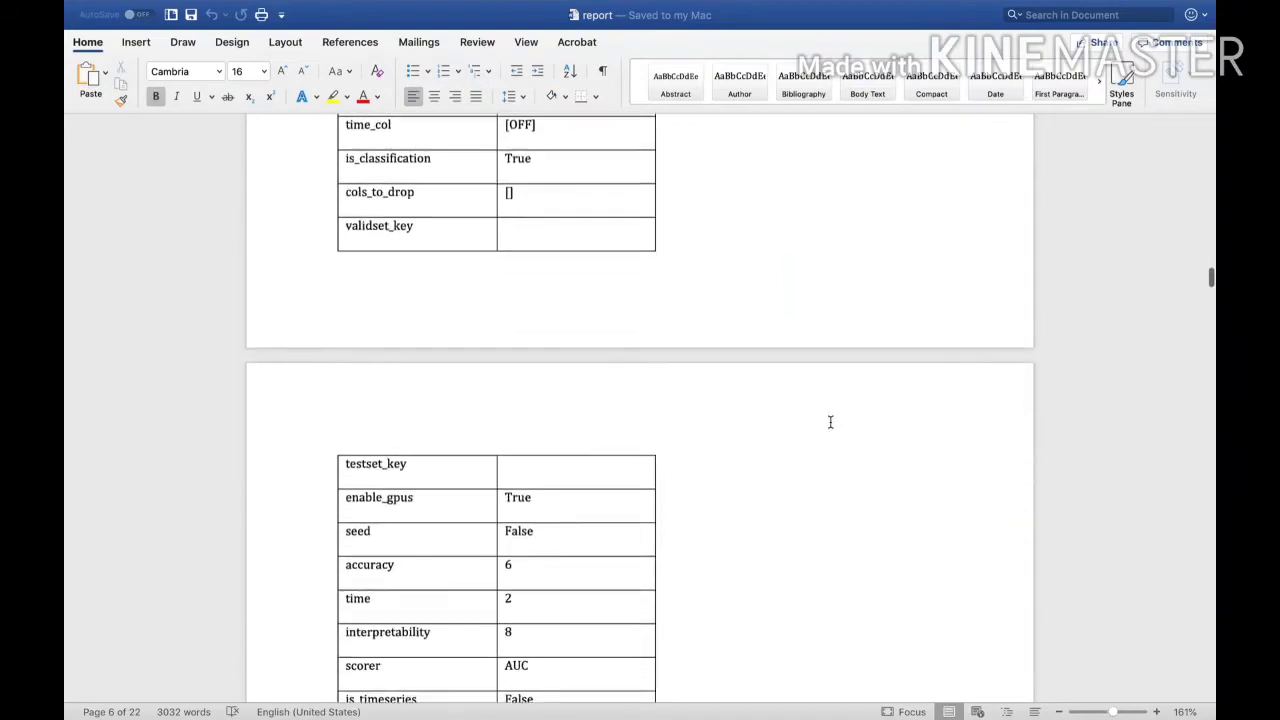
scroll(826, 422, "down", 6)
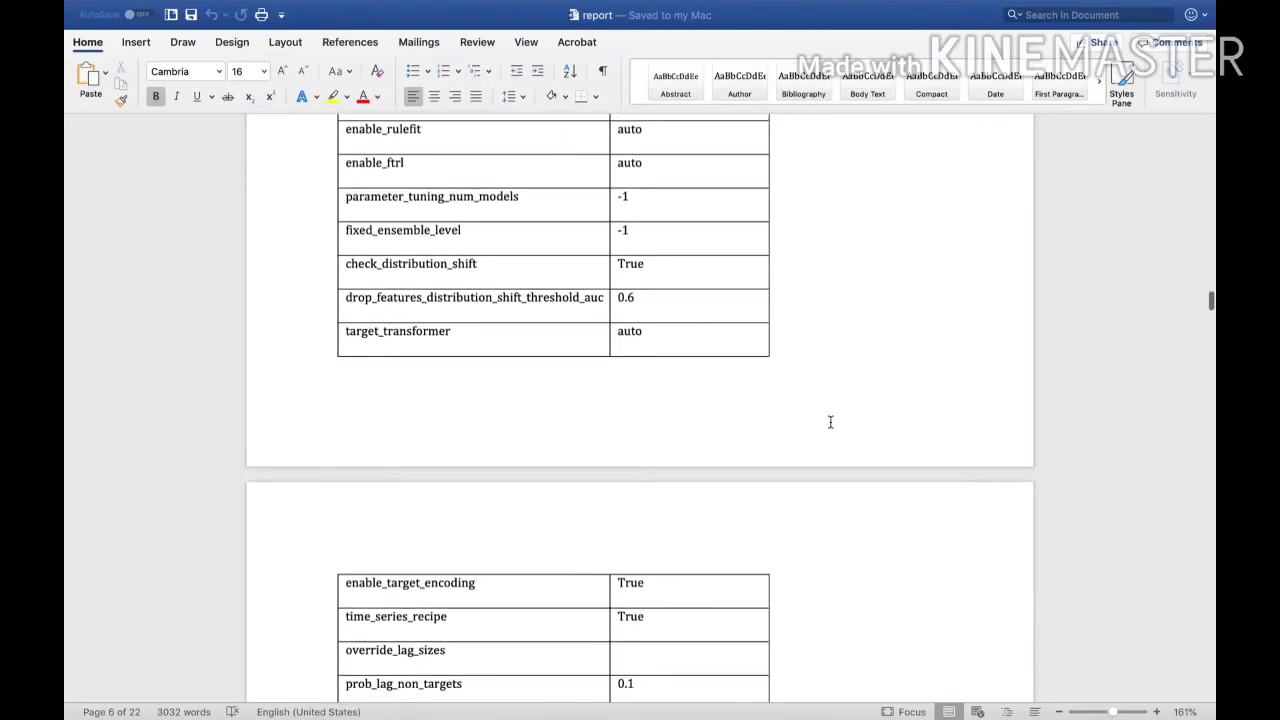
scroll(826, 422, "down", 14)
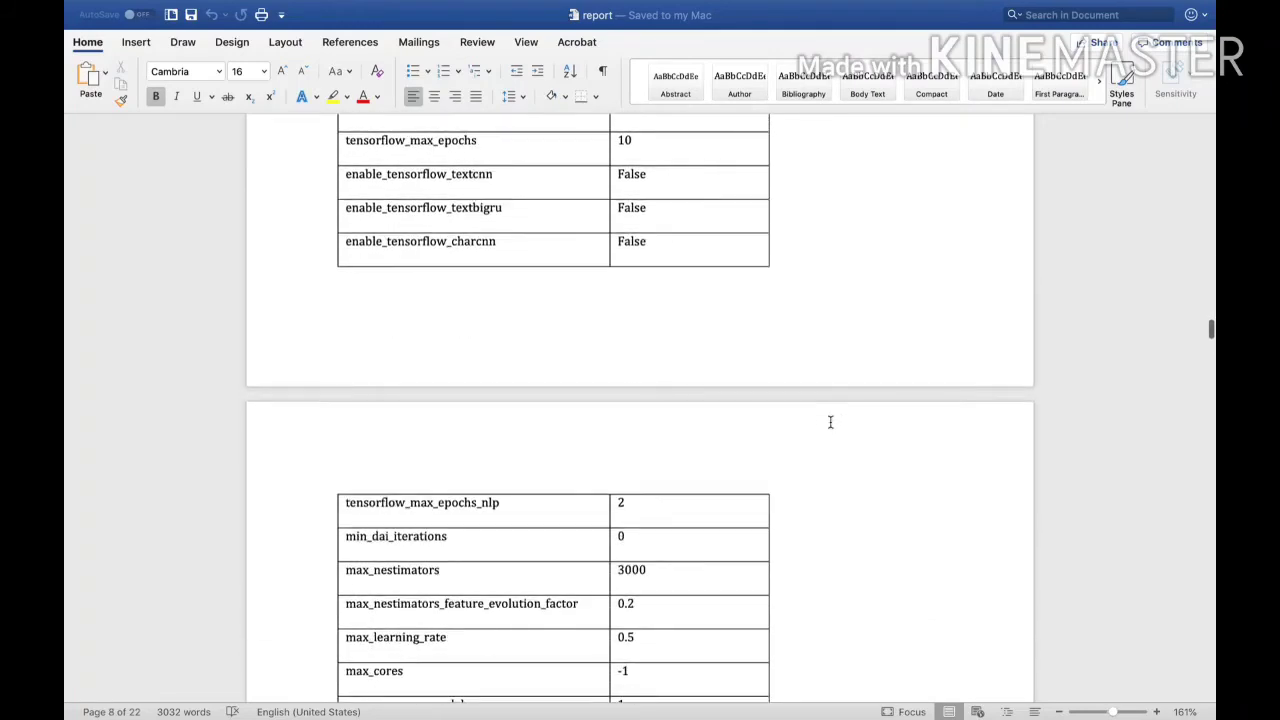
scroll(829, 423, "down", 3)
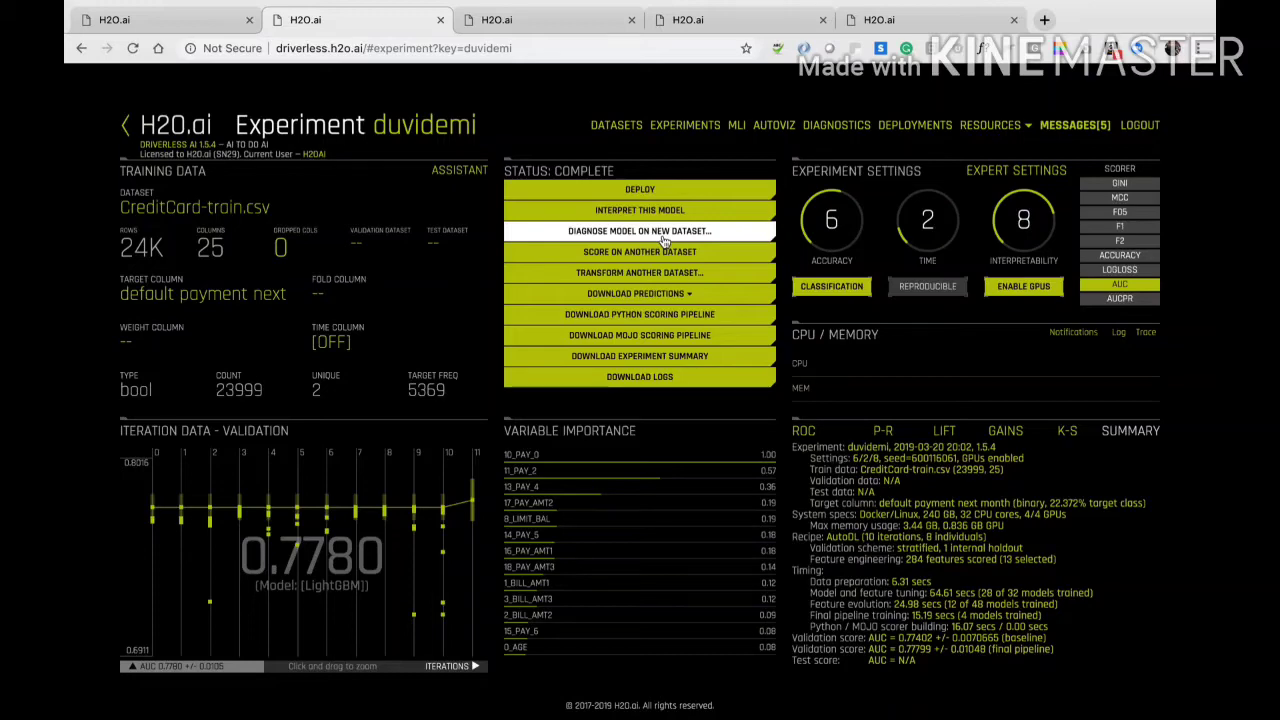
Review the MLI summary of the duvidemi model, including its most important variables and the surrogate model summary.
left_click(556, 24)
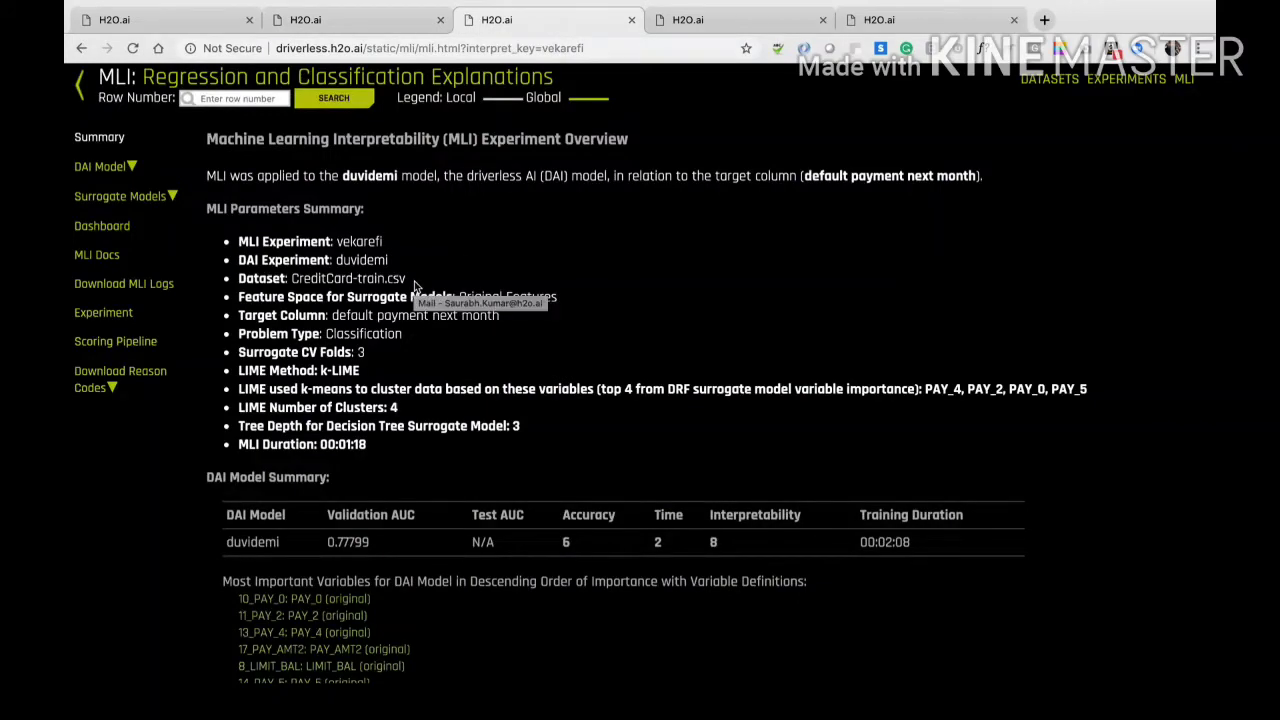
scroll(545, 408, "down", 5)
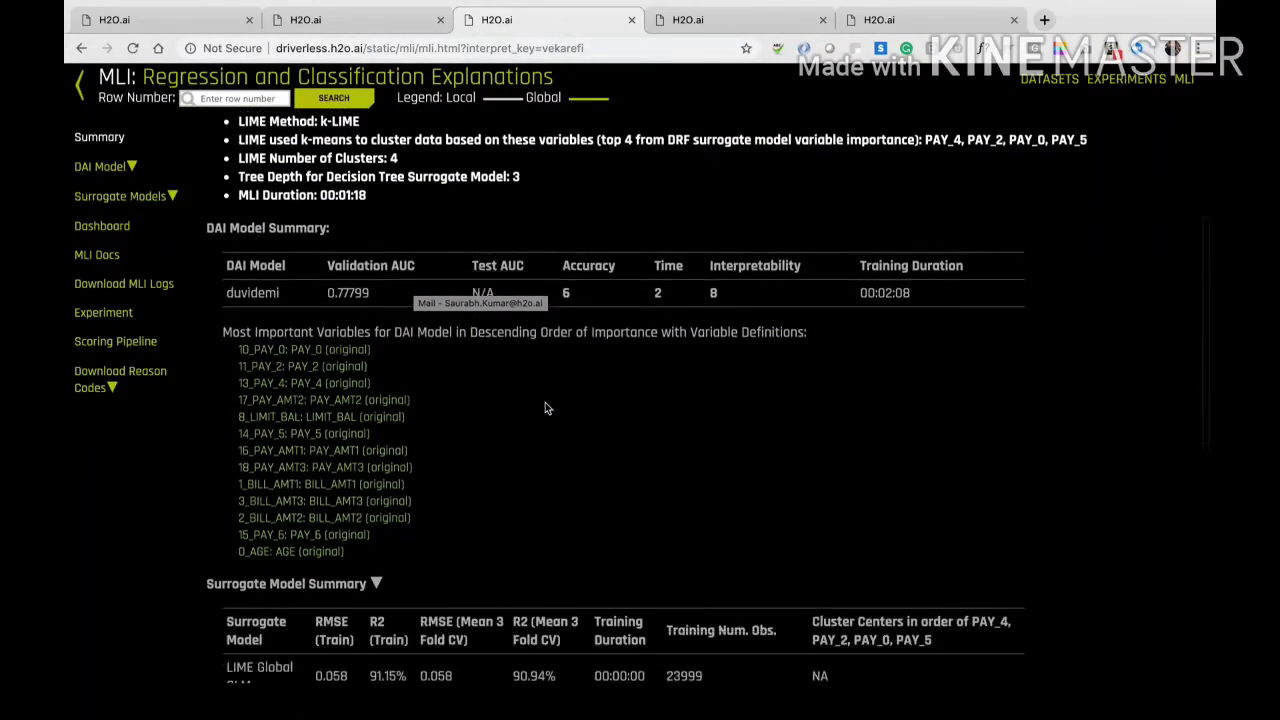
scroll(545, 408, "down", 4)
scroll(545, 408, "down", 2)
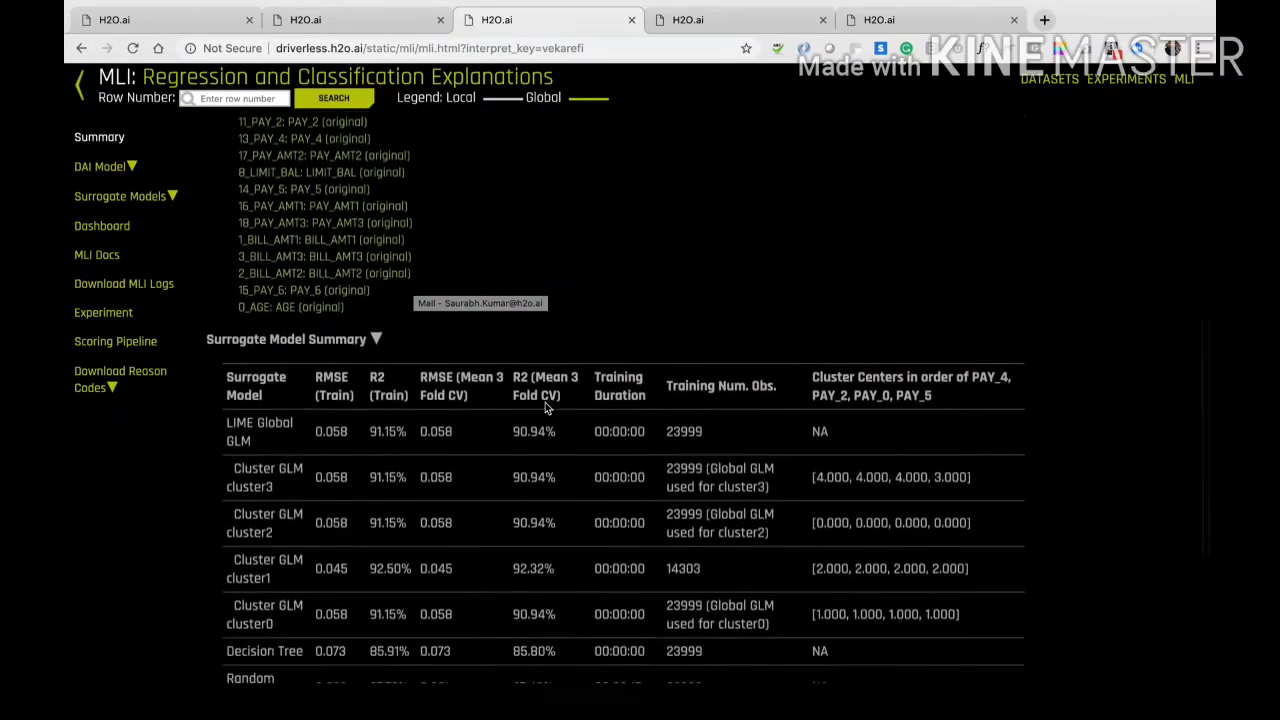
View the DAI model's feature importance chart and its Shapley plot.
mouse_move(106, 171)
left_click(111, 193)
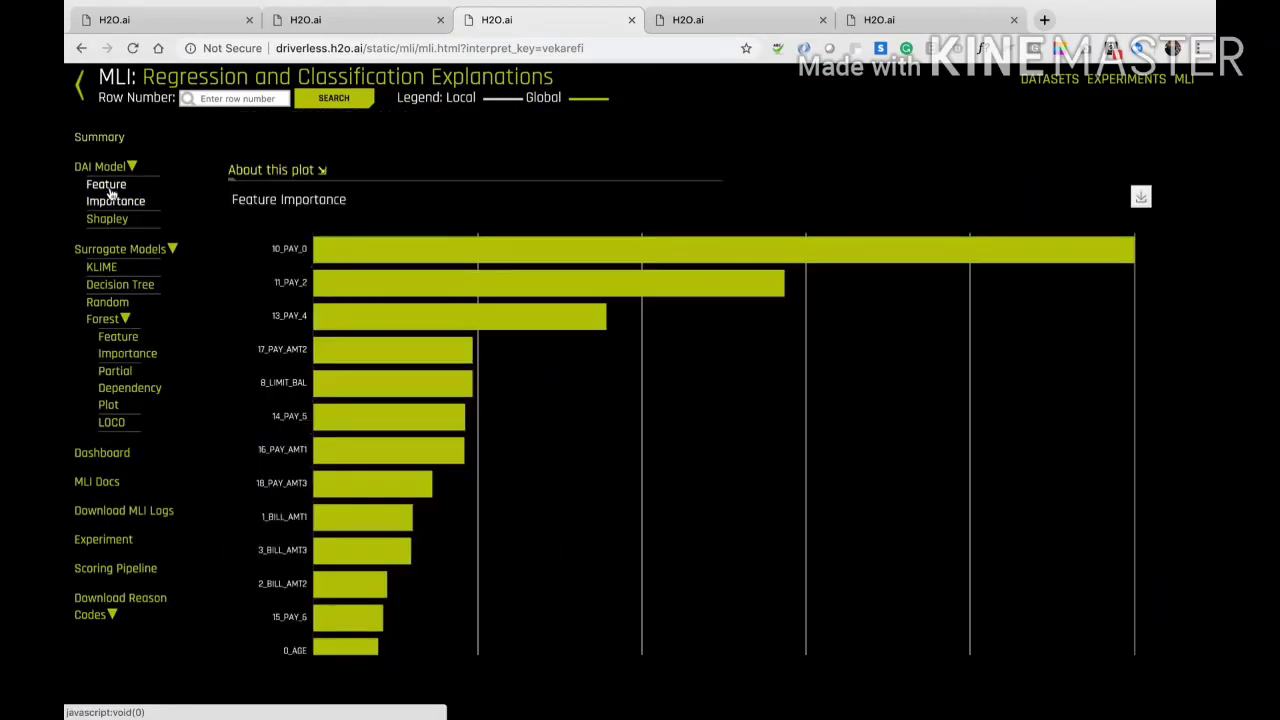
left_click(107, 220)
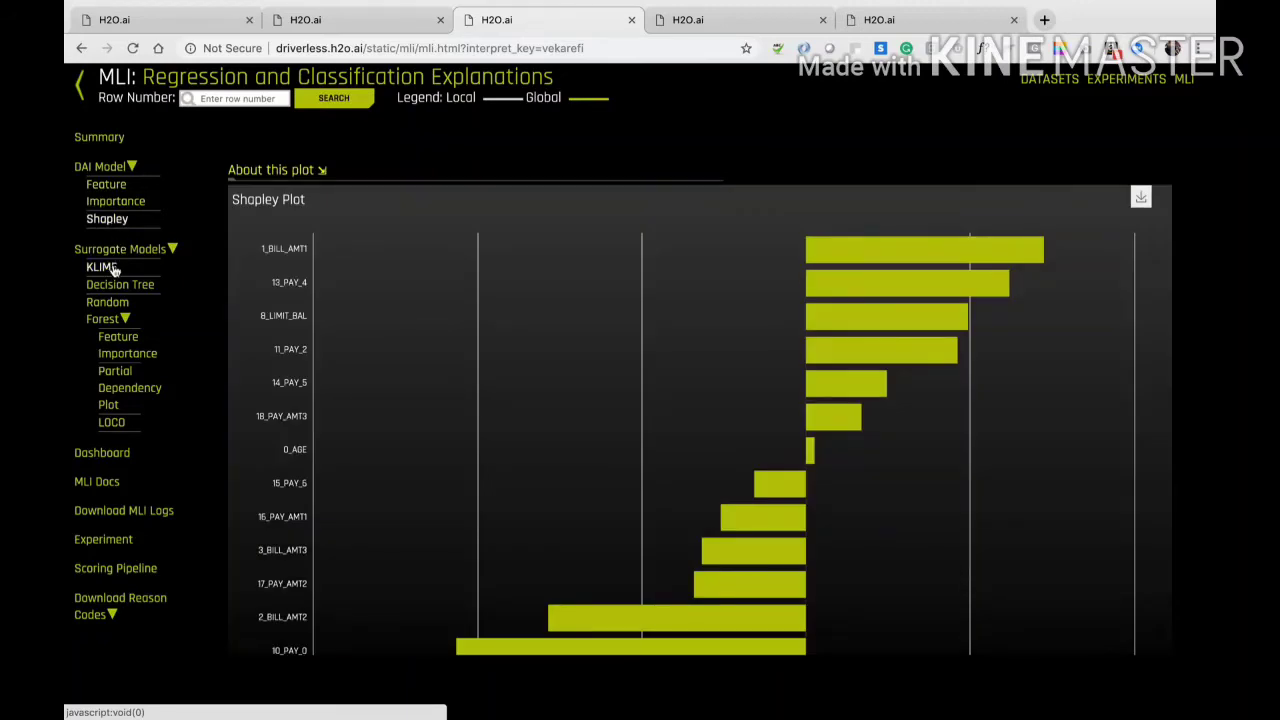
View the surrogate models' KLIME and Decision Tree plots, plus the Random Forest feature importance and partial dependency plots.
left_click(102, 267)
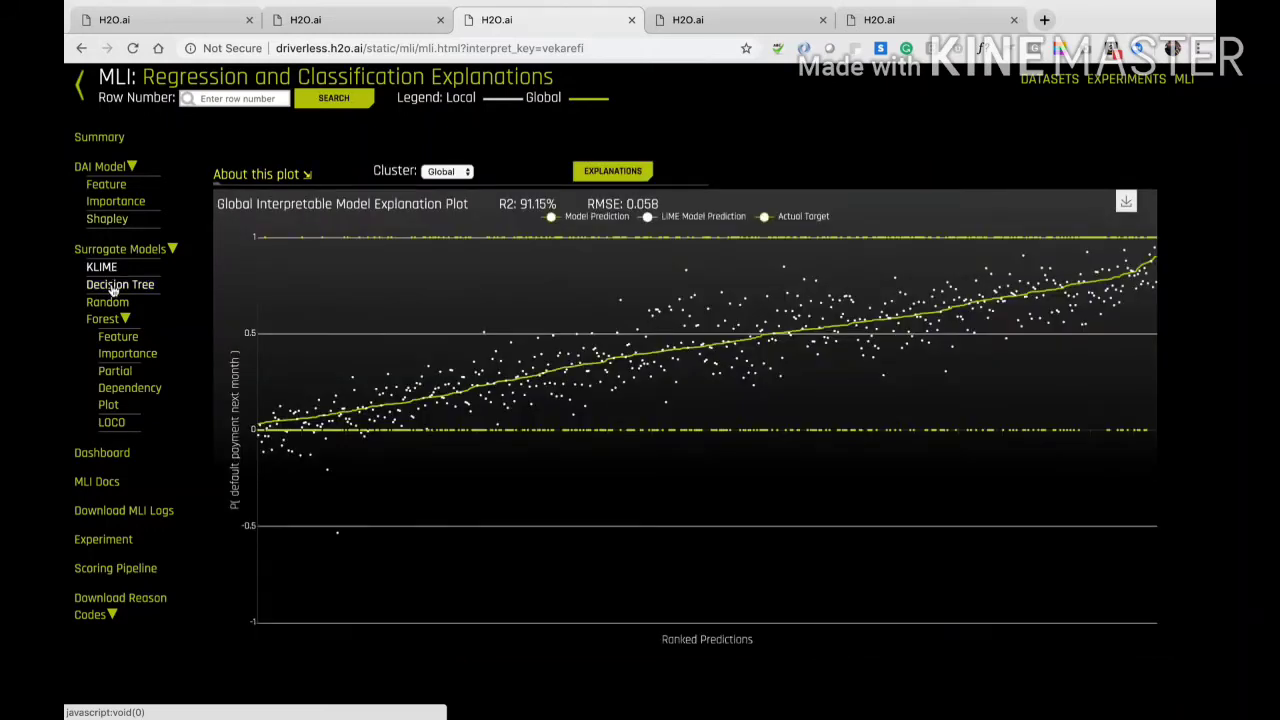
left_click(113, 287)
left_click(110, 305)
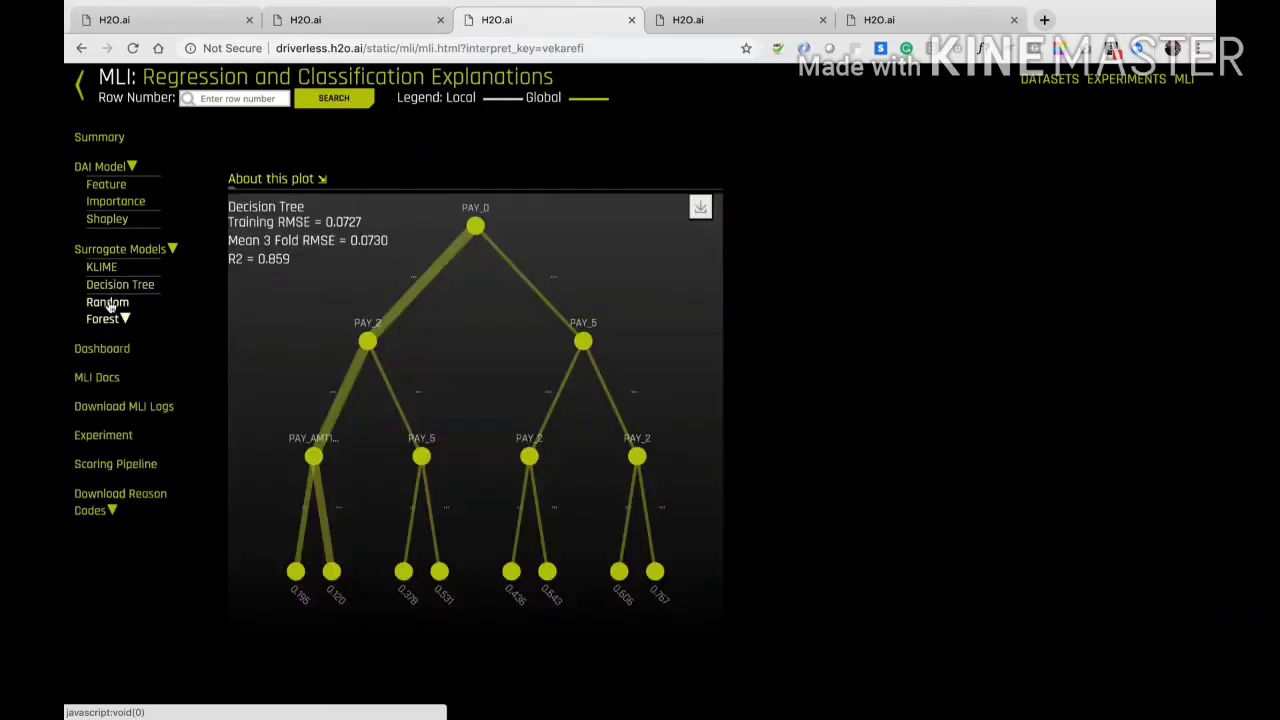
left_click(122, 322)
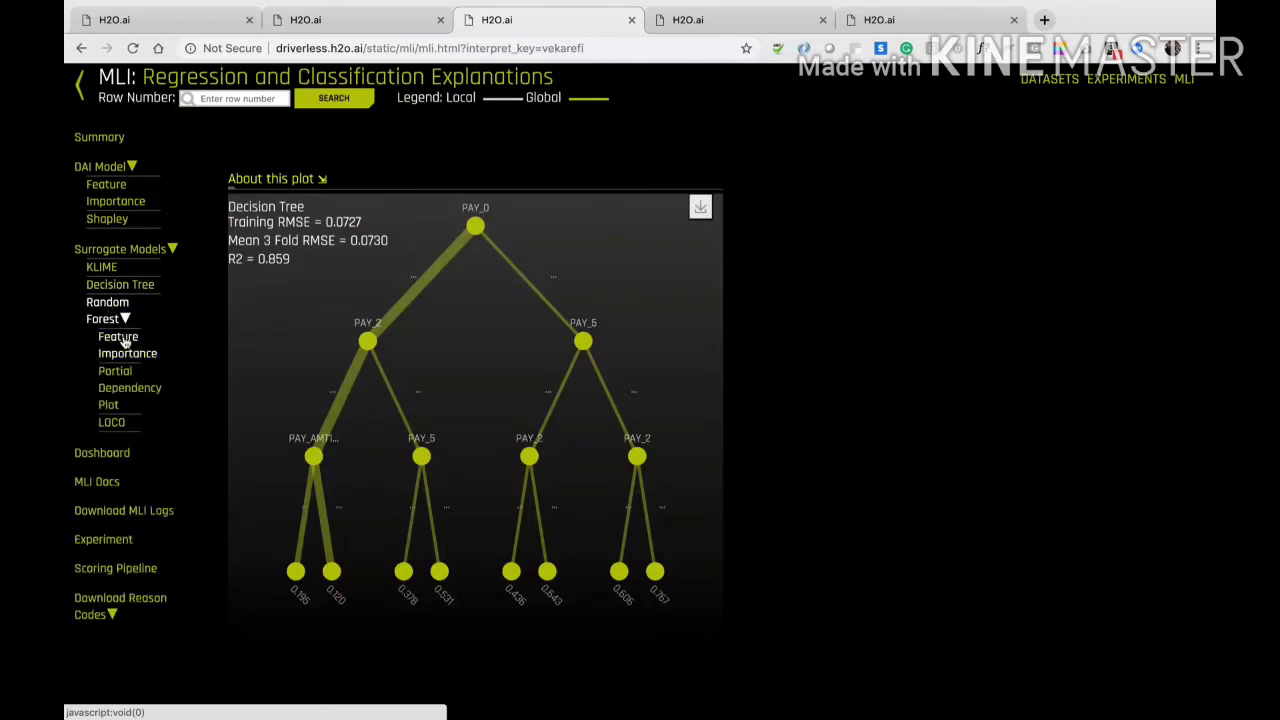
left_click(125, 348)
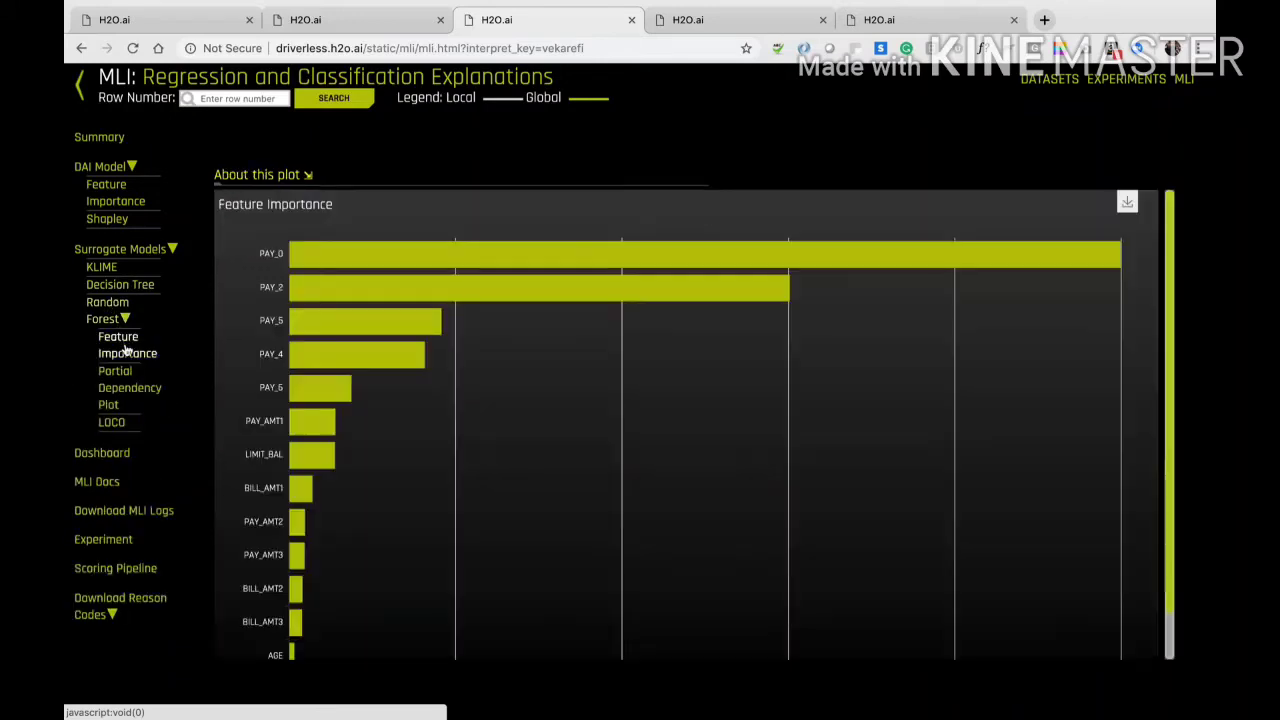
left_click(127, 396)
Return to the duvidemi experiment, check the available resources, and display the endpoint info of the nutesaba-lambda deployment.
key("ctrl+shift+Tab")
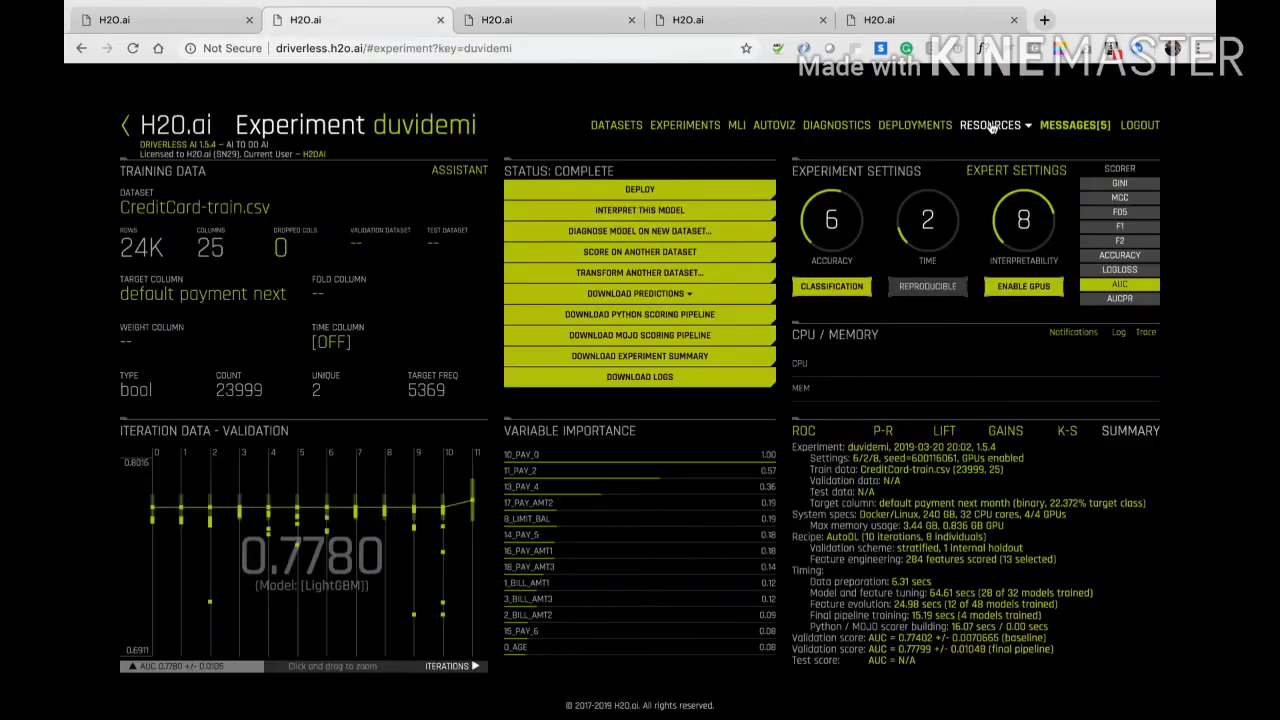
left_click(990, 127)
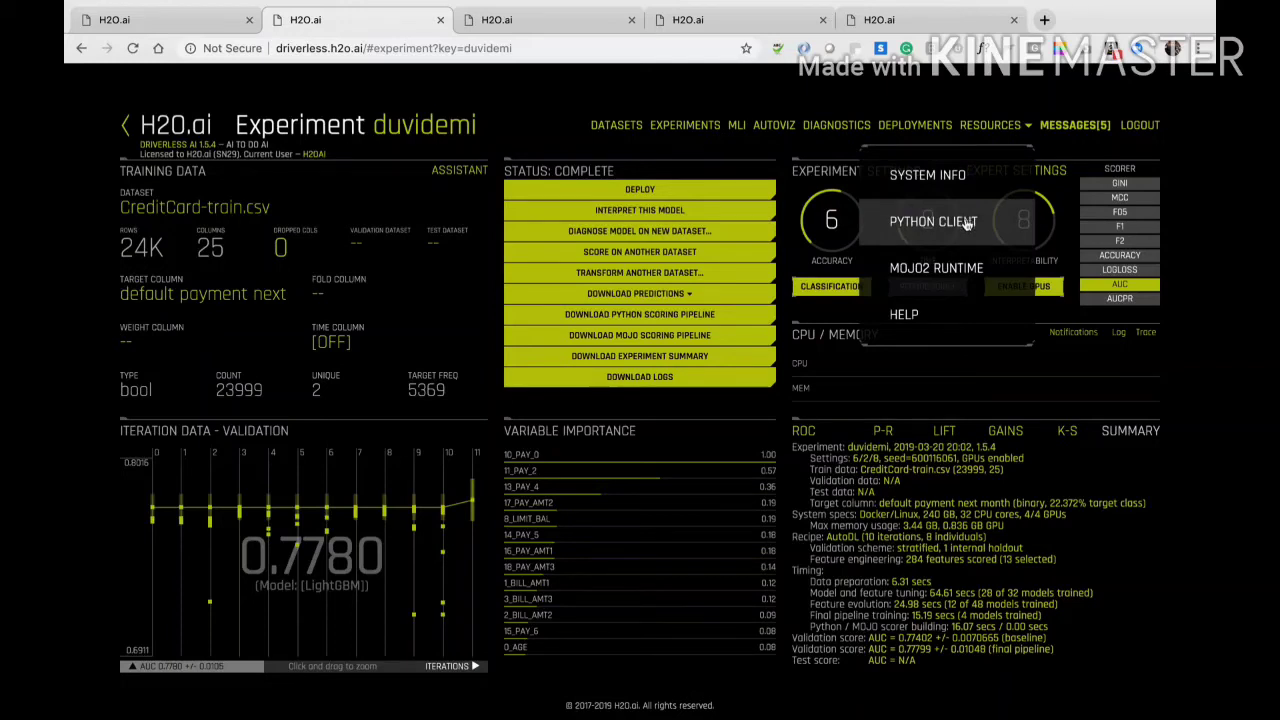
left_click(910, 126)
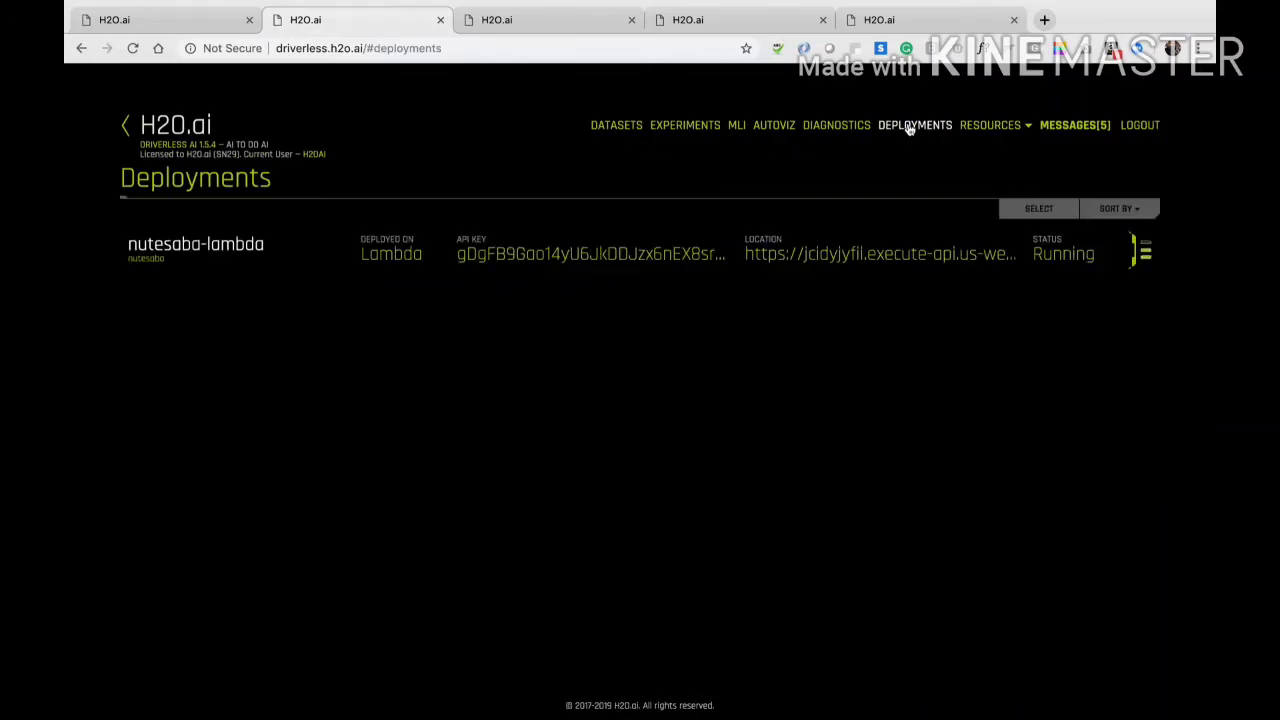
left_click(728, 257)
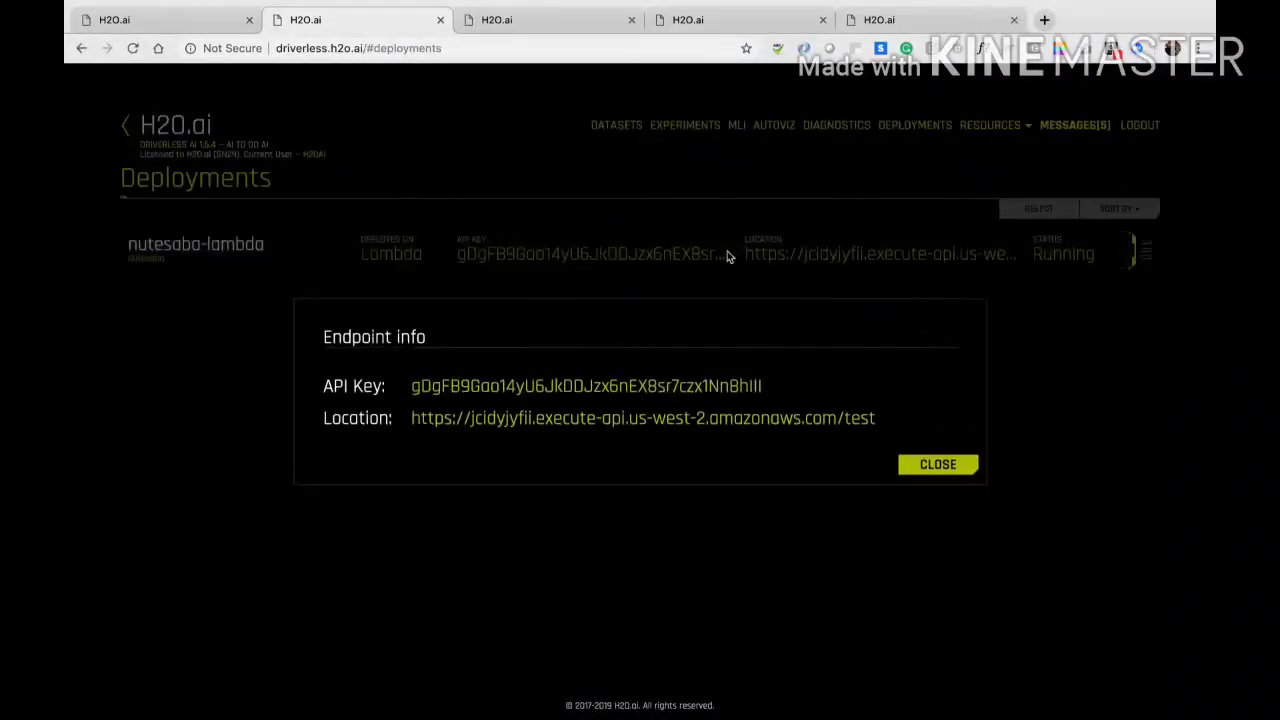